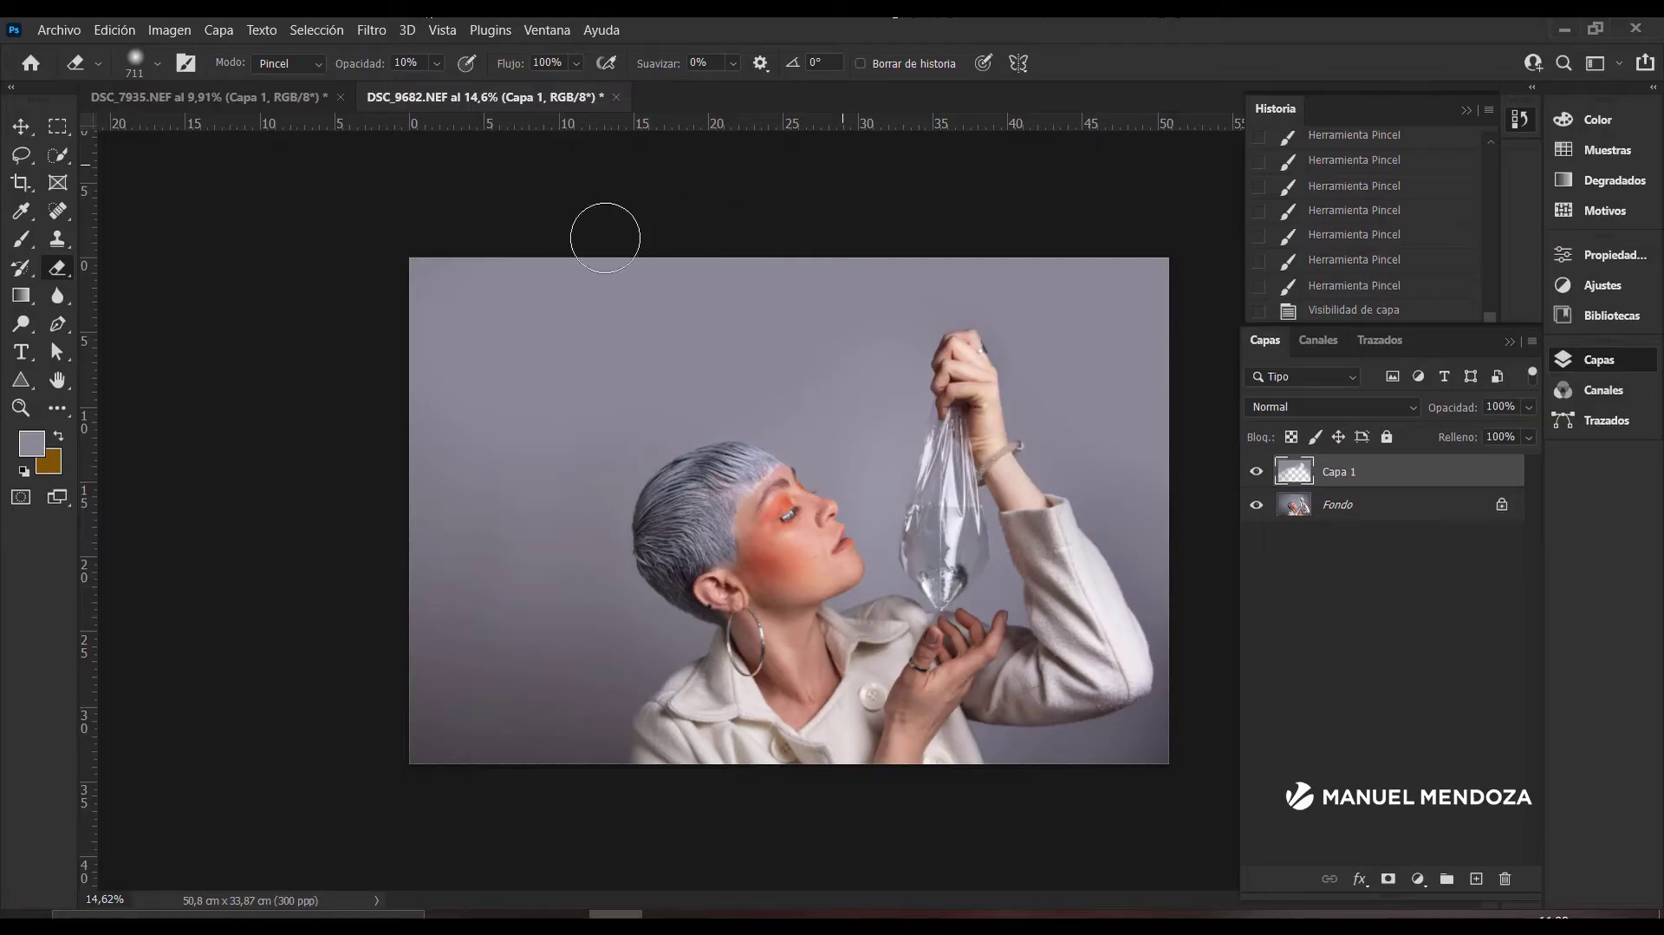
Step: Compare with Capa 1 hidden, delete that paint layer, and start opening a file from Archivo
{"action": "left_click", "coordinate": [1256, 477]}
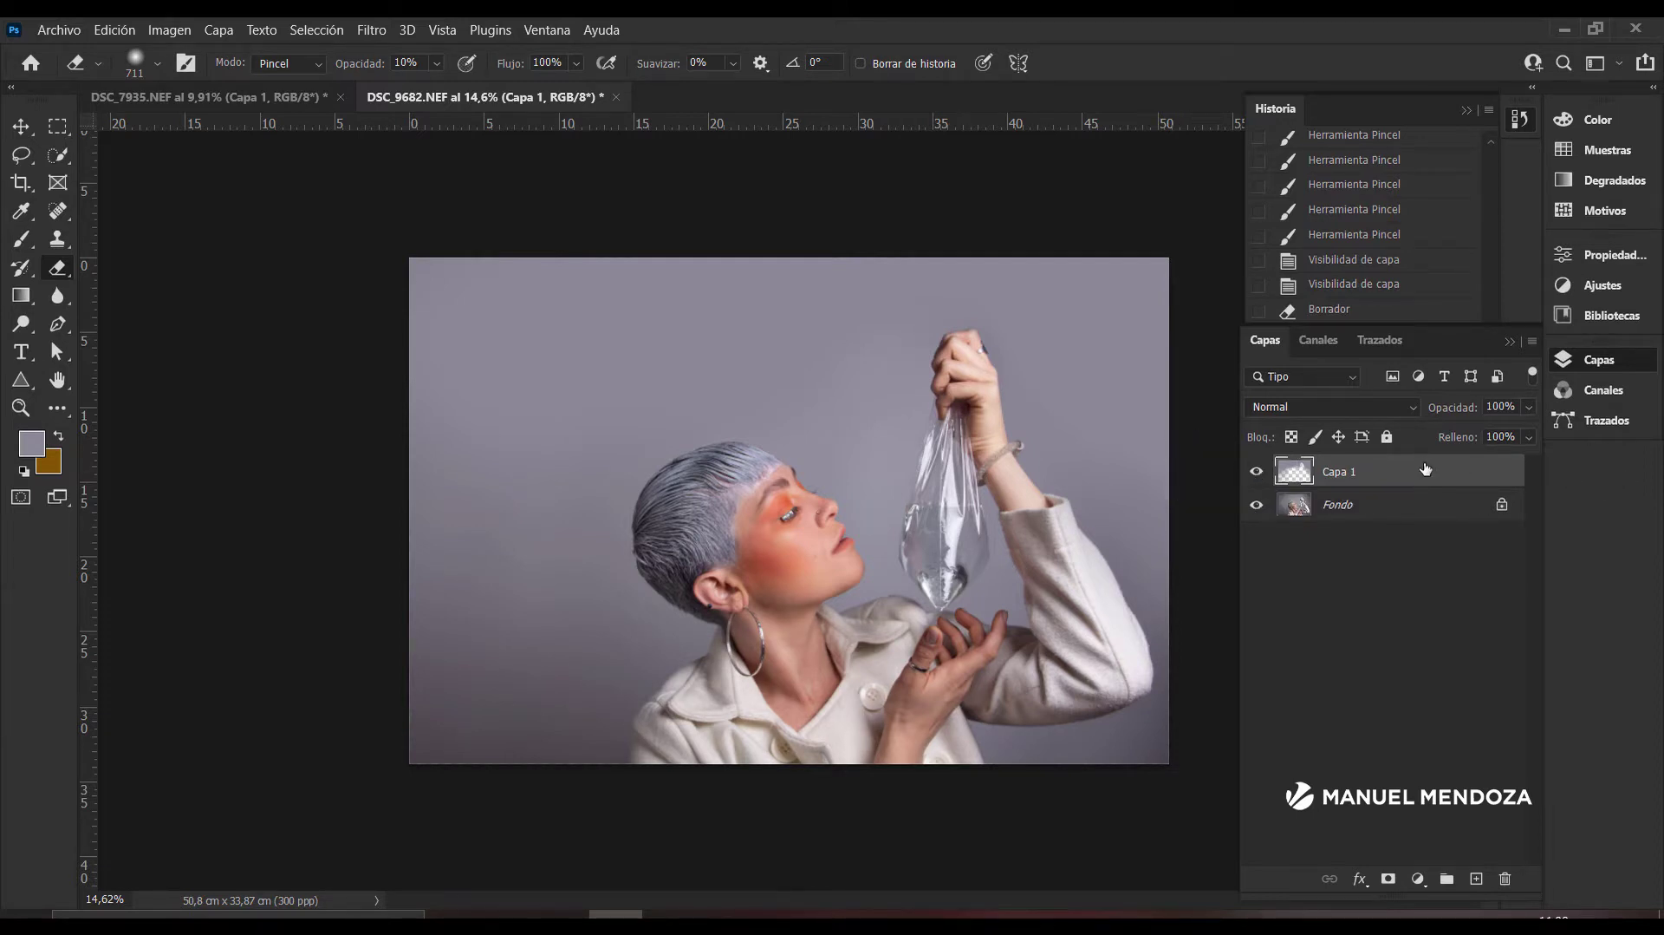
{"action": "left_click_drag", "start_coordinate": [1426, 475], "coordinate": [1505, 878]}
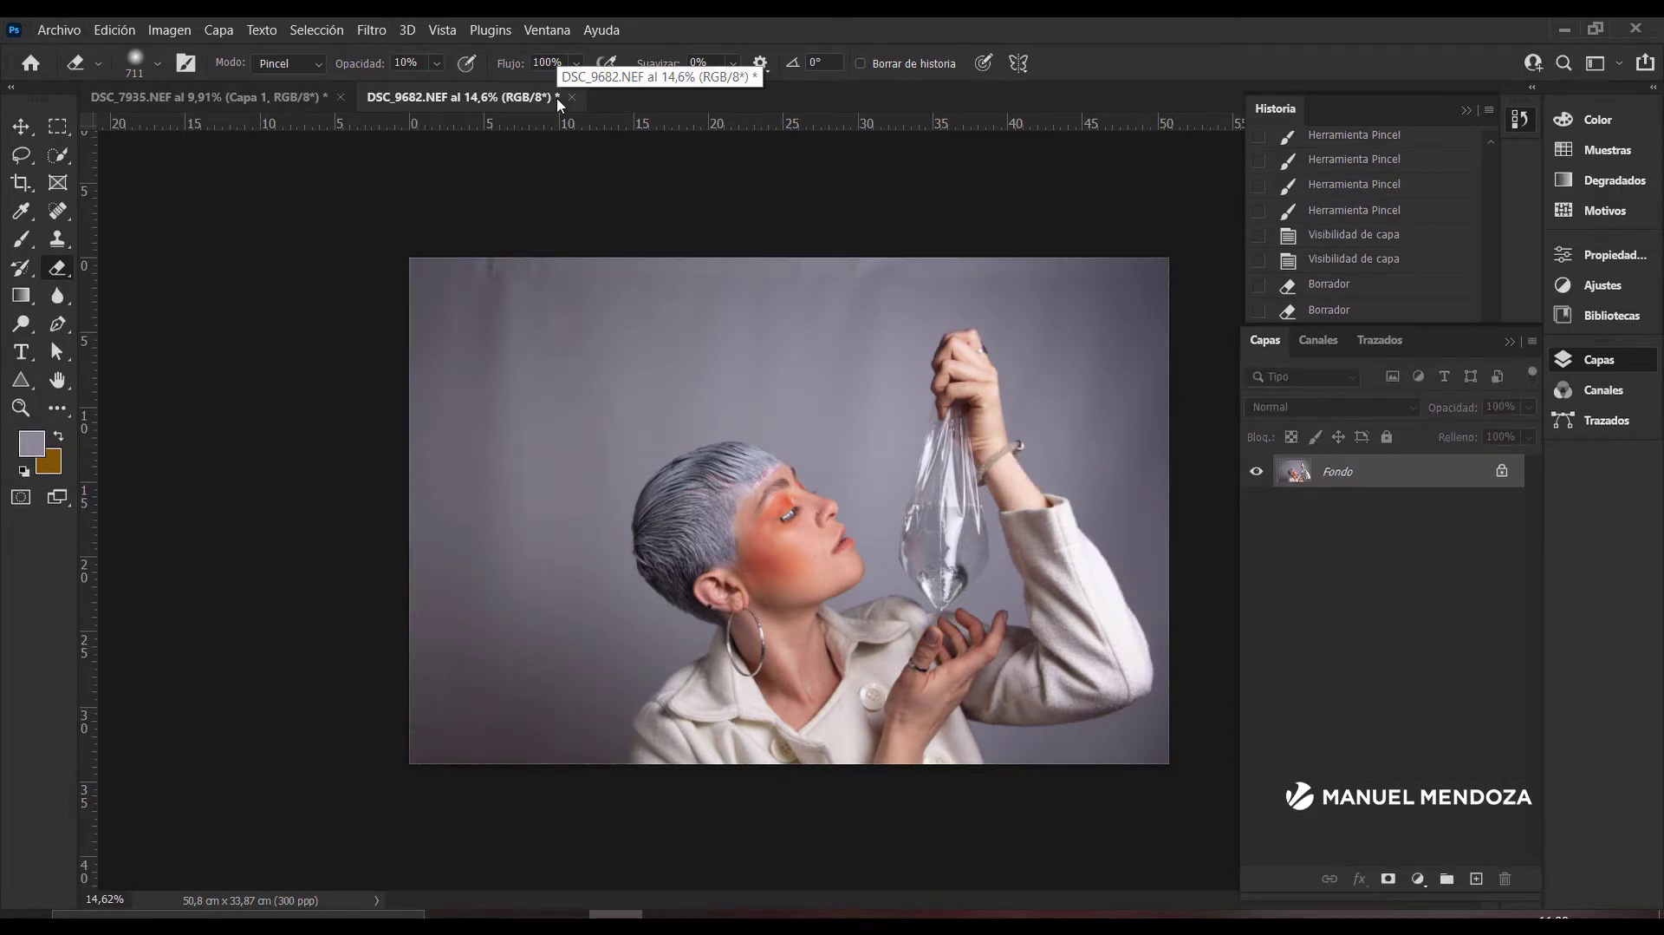
{"action": "left_click", "coordinate": [74, 35]}
Step: Open DSC_9682.NEF in Camera Raw at exposure +0.65, keeping the Como se tomó white balance
{"action": "left_click", "coordinate": [69, 71]}
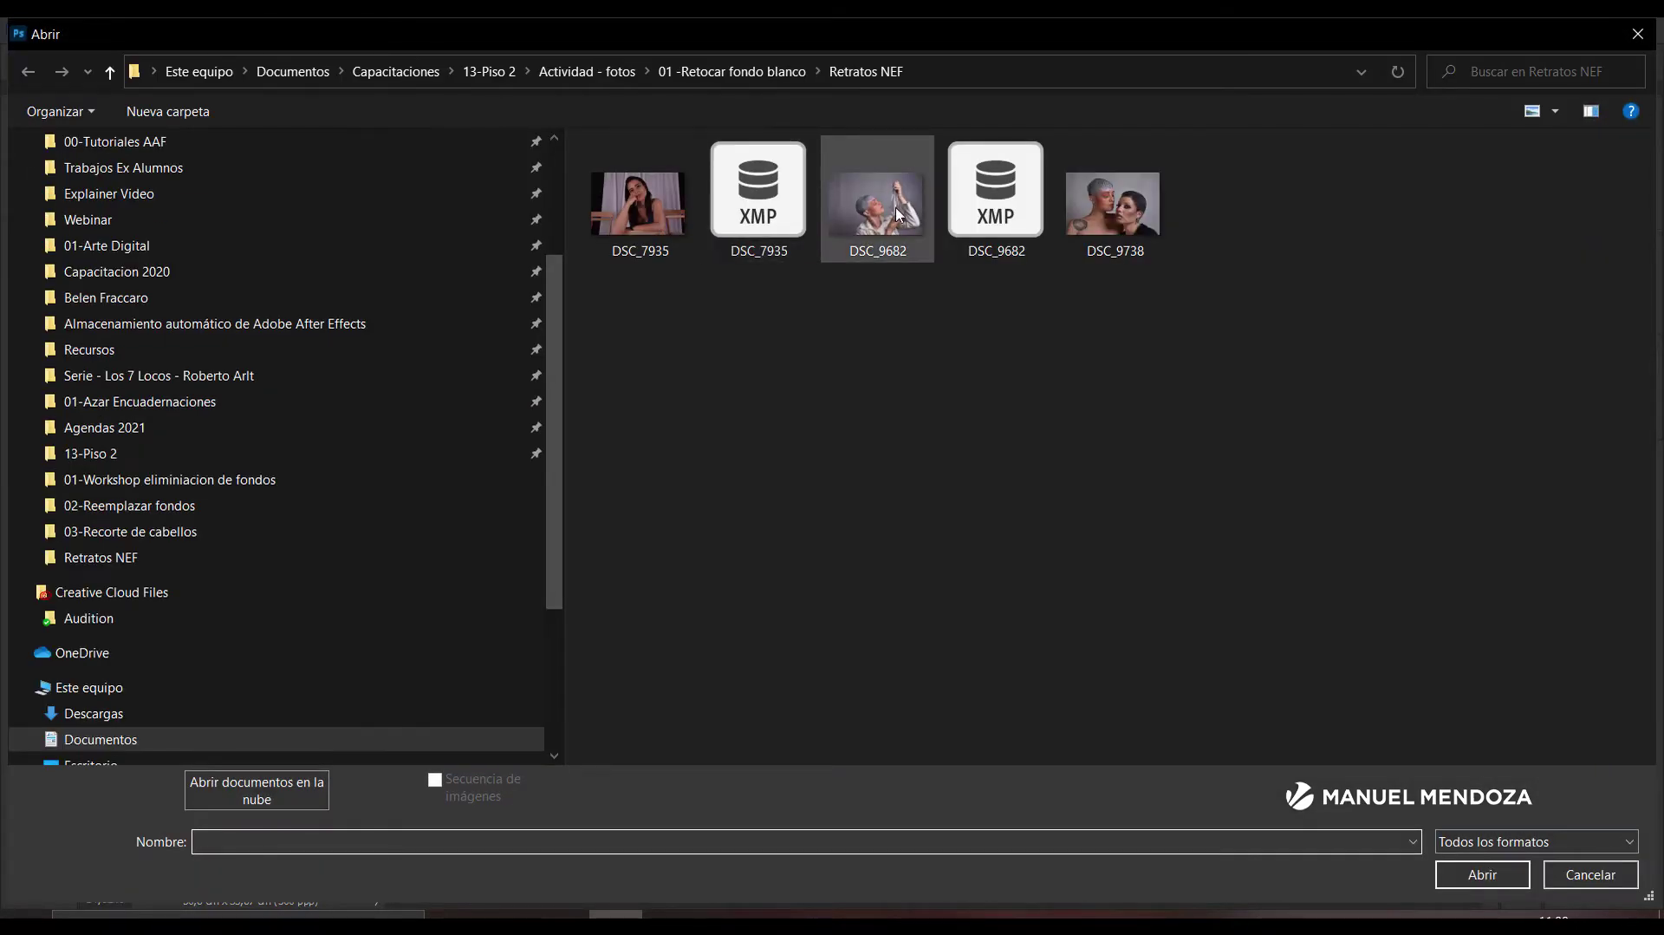
{"action": "double_click", "coordinate": [899, 210]}
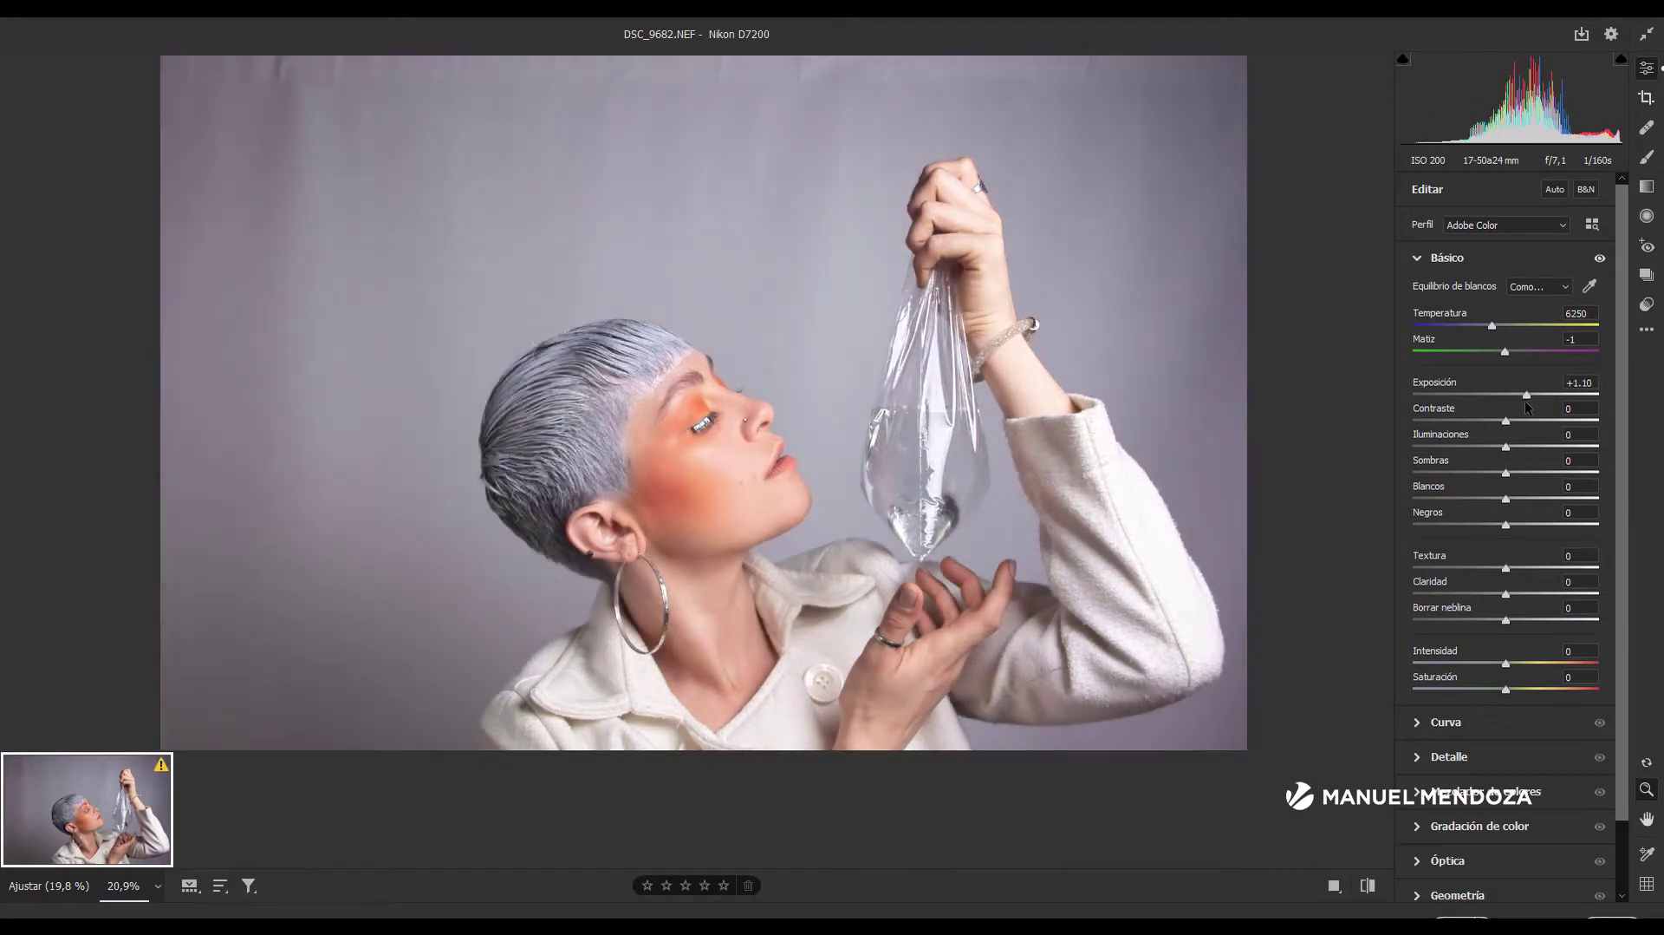
{"action": "left_click_drag", "start_coordinate": [1509, 397], "coordinate": [1518, 407]}
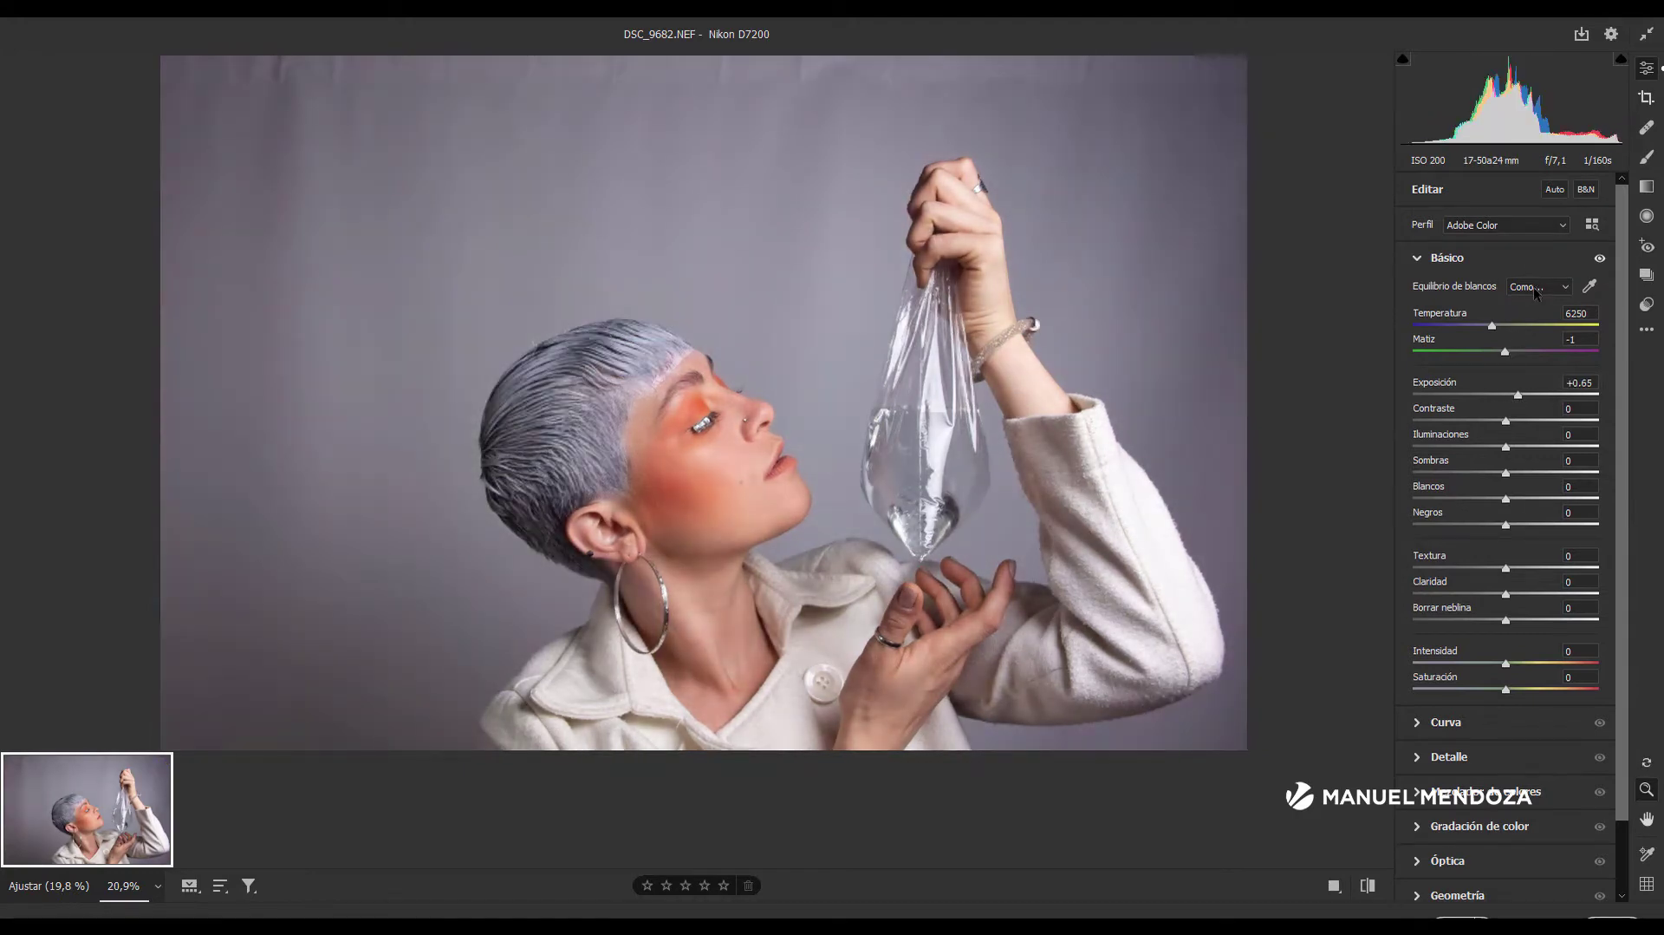
{"action": "left_click", "coordinate": [1538, 286]}
{"action": "left_click", "coordinate": [1532, 401]}
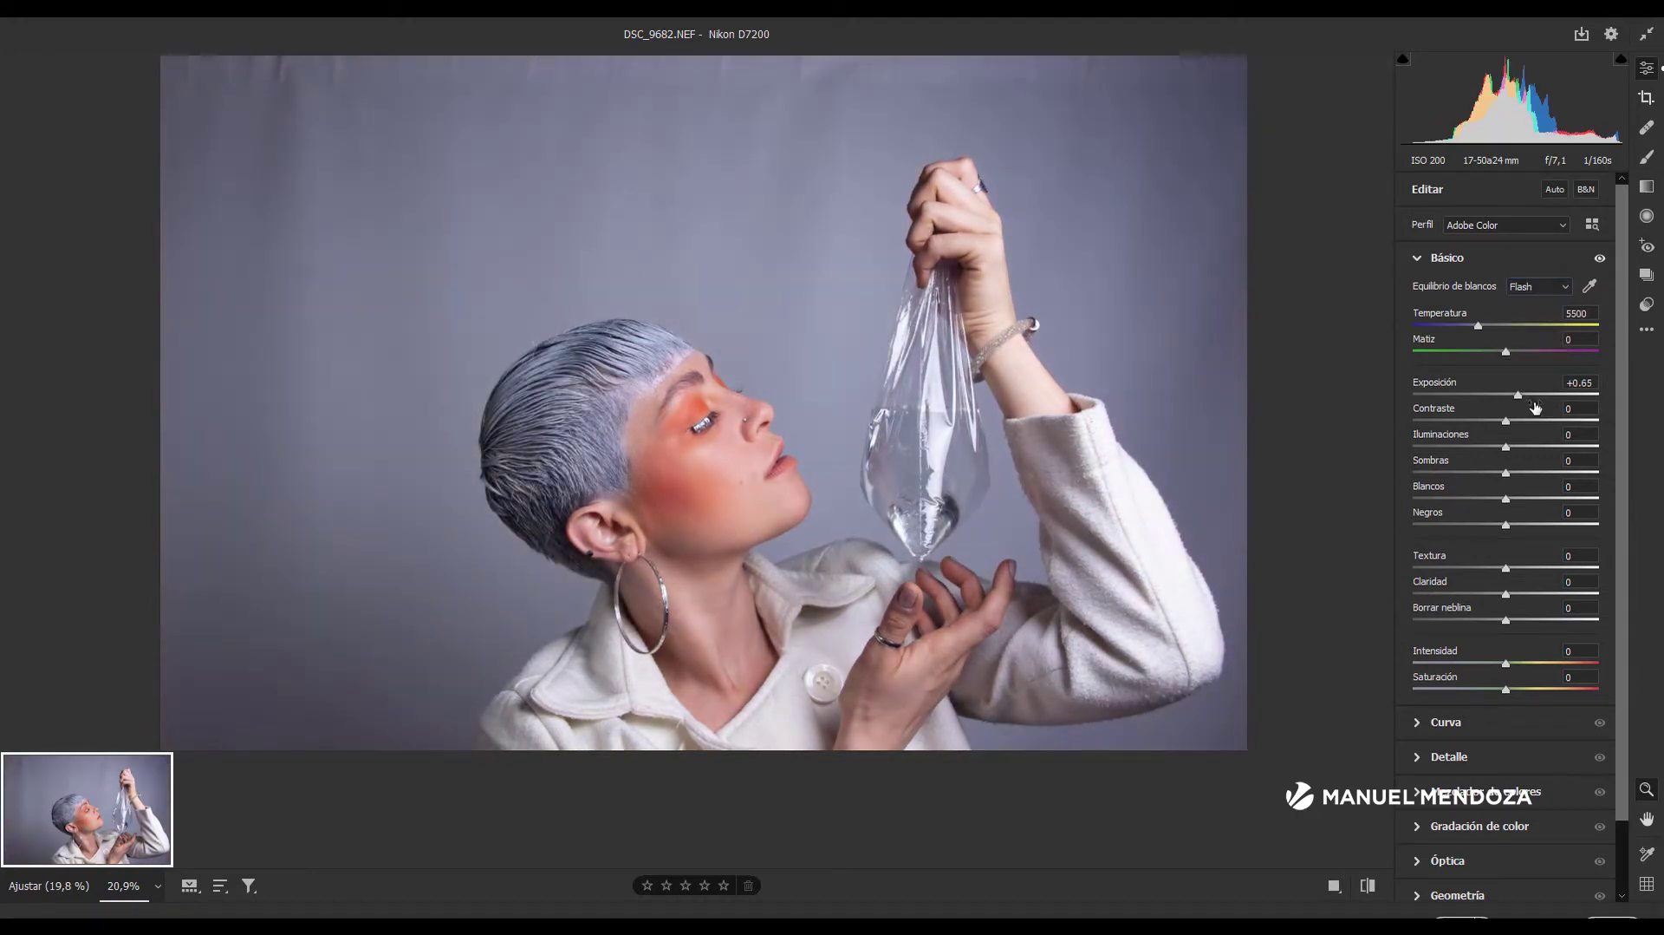
{"action": "left_click", "coordinate": [1533, 302]}
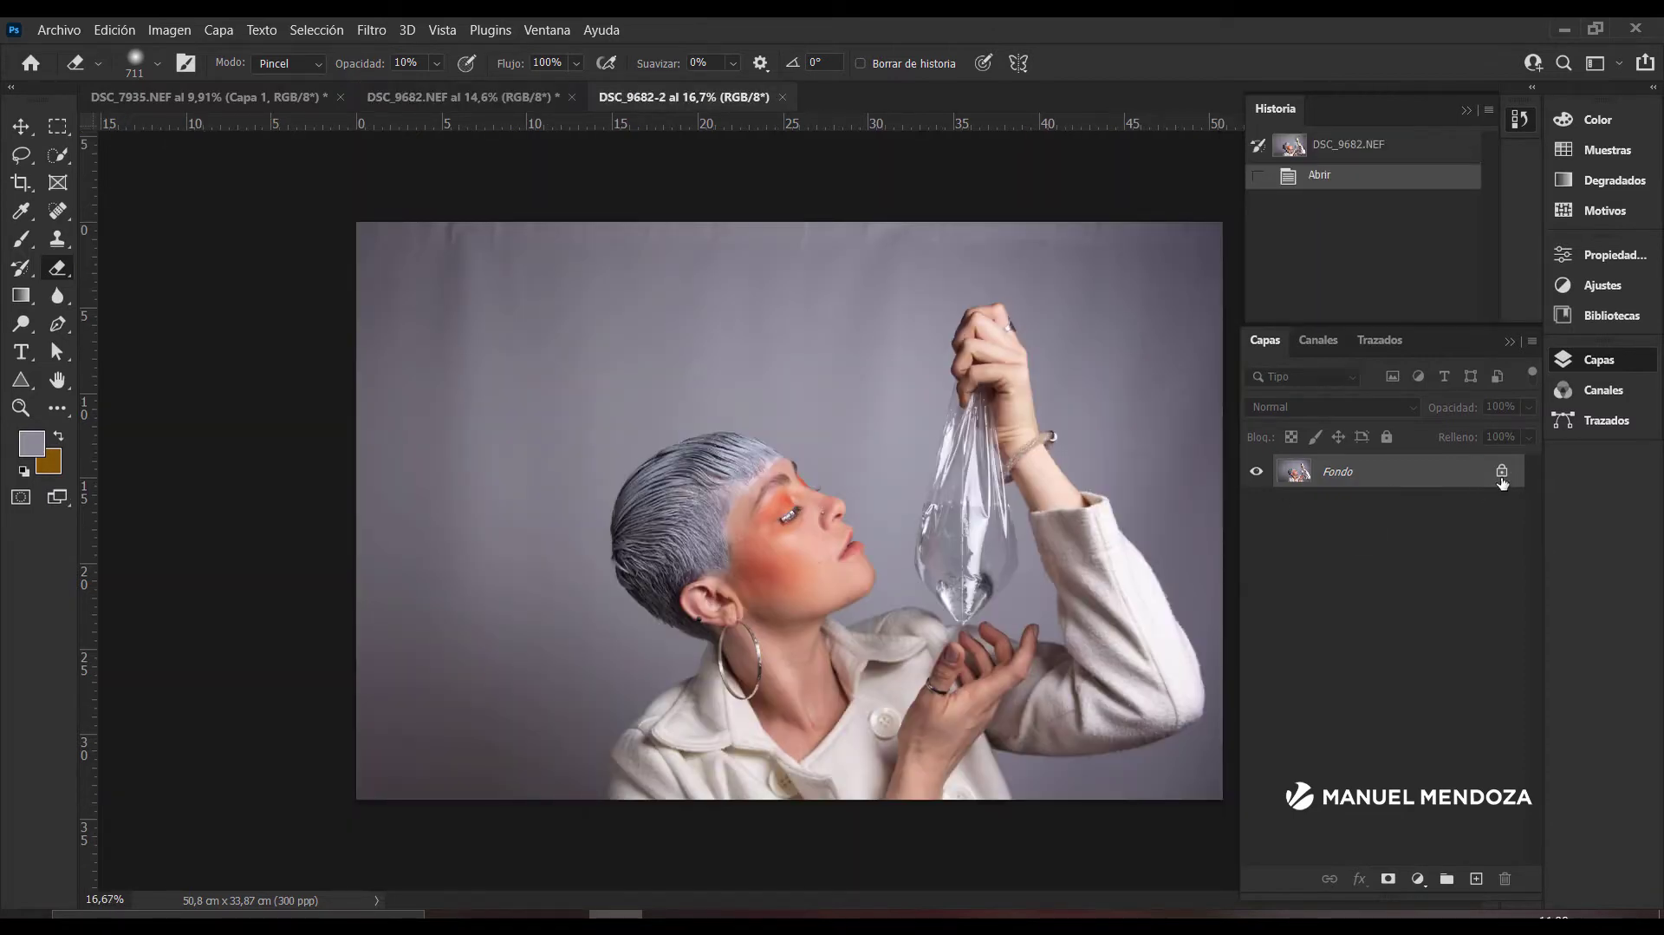
Step: Unlock Fondo into Capa 0 and add a new empty Capa 1 above it
{"action": "left_click", "coordinate": [1502, 474]}
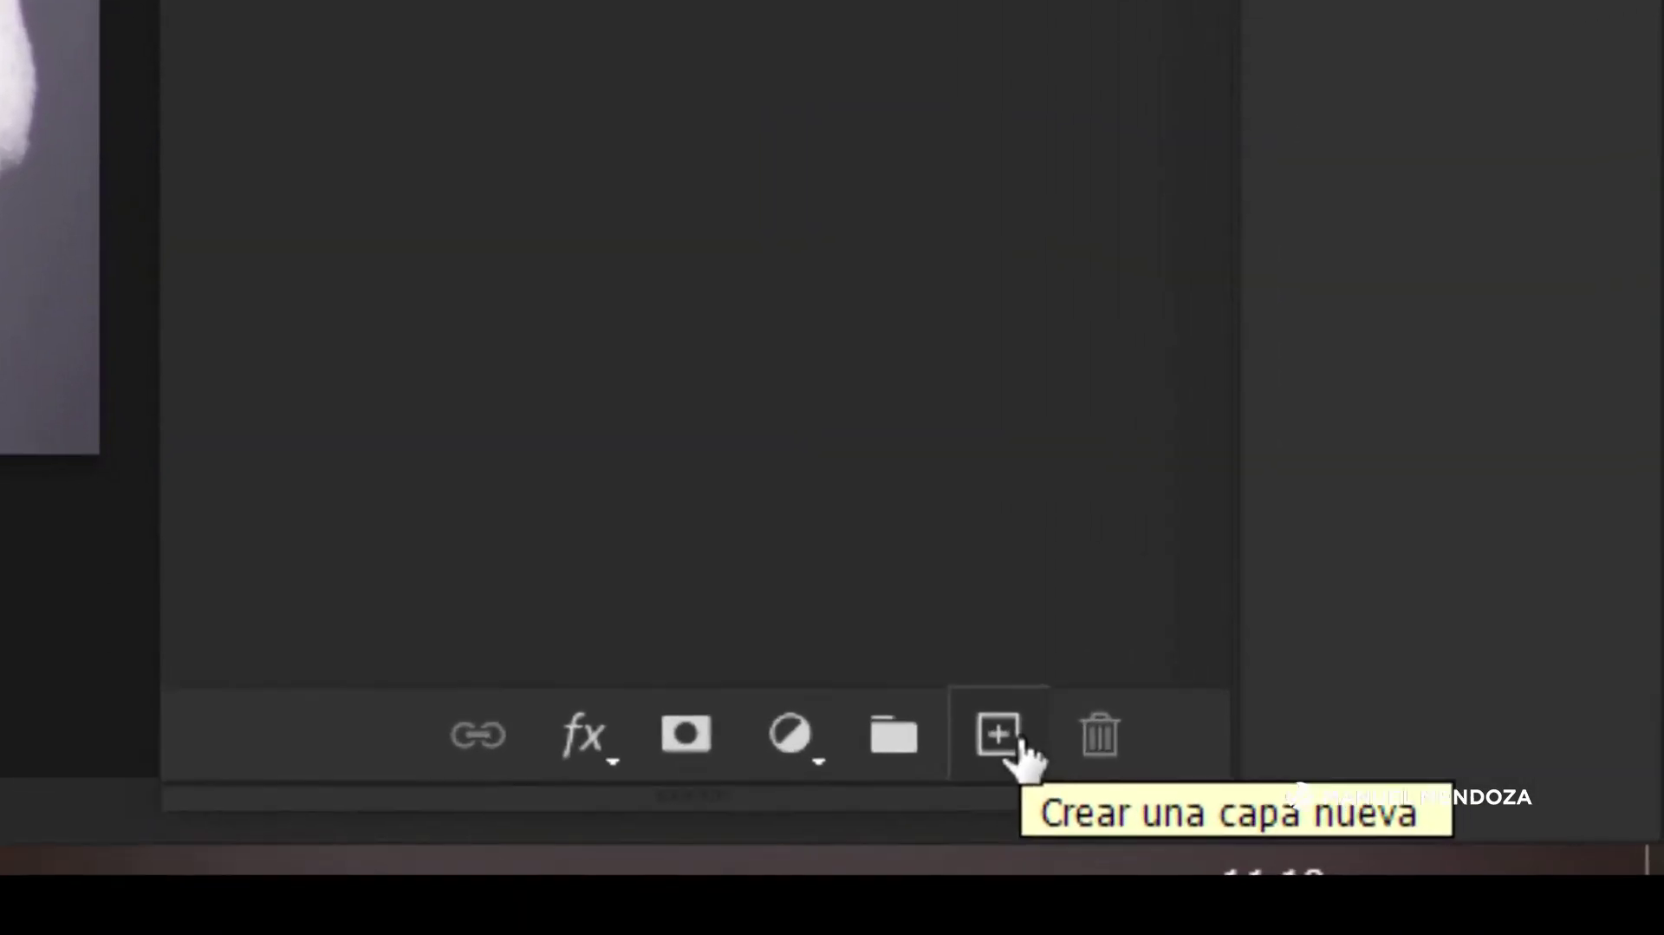
{"action": "left_click", "coordinate": [905, 706]}
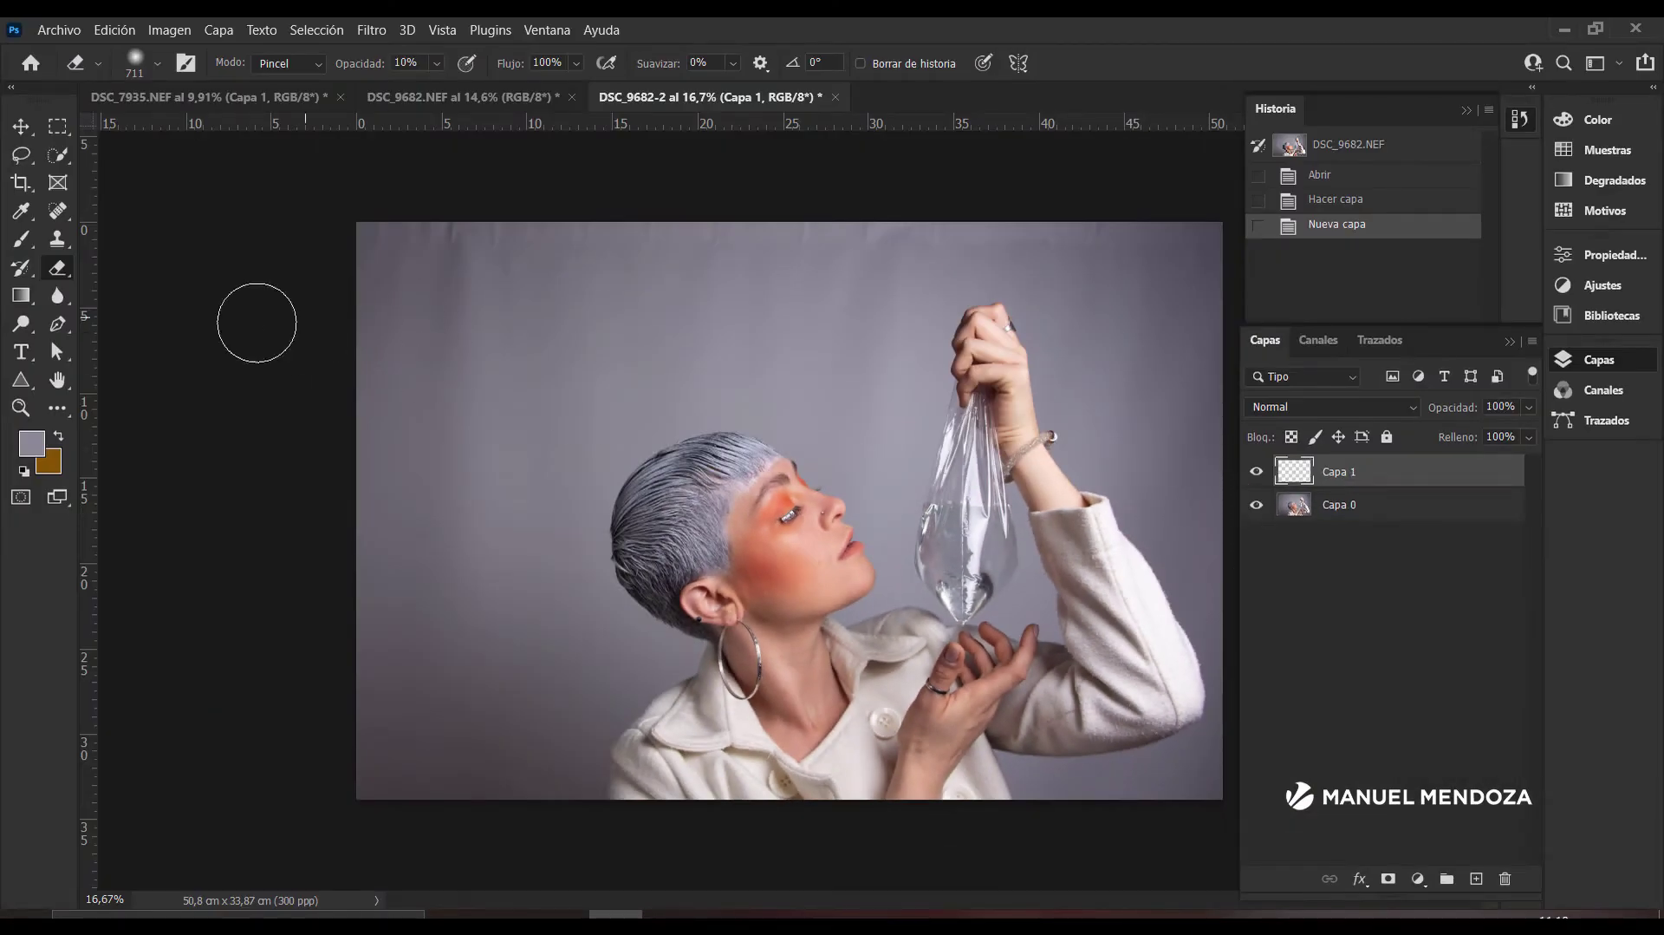
{"action": "key", "text": "alt"}
Step: Zoom into the top-left backdrop and brush a grey stroke over it on Capa 1
{"action": "scroll", "coordinate": [557, 327], "scroll_direction": "up", "scroll_amount": 1}
{"action": "scroll", "coordinate": [514, 320], "scroll_direction": "up", "scroll_amount": 3}
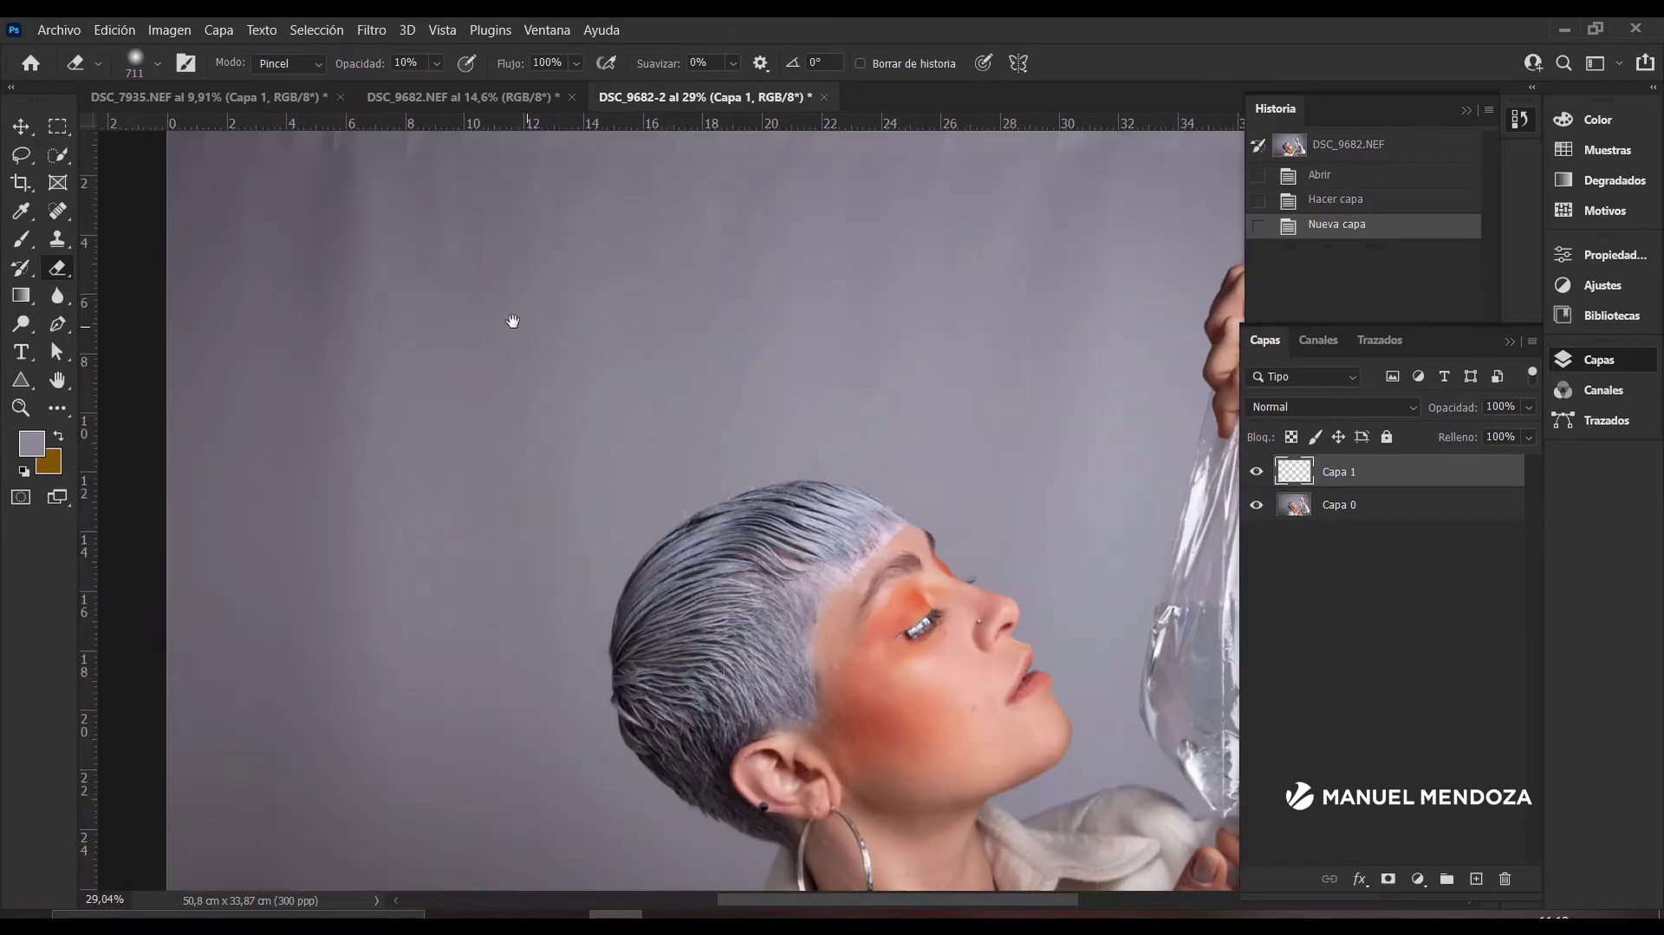
{"action": "scroll", "coordinate": [402, 409], "scroll_direction": "up", "scroll_amount": 1}
{"action": "left_click_drag", "start_coordinate": [424, 368], "coordinate": [617, 449]}
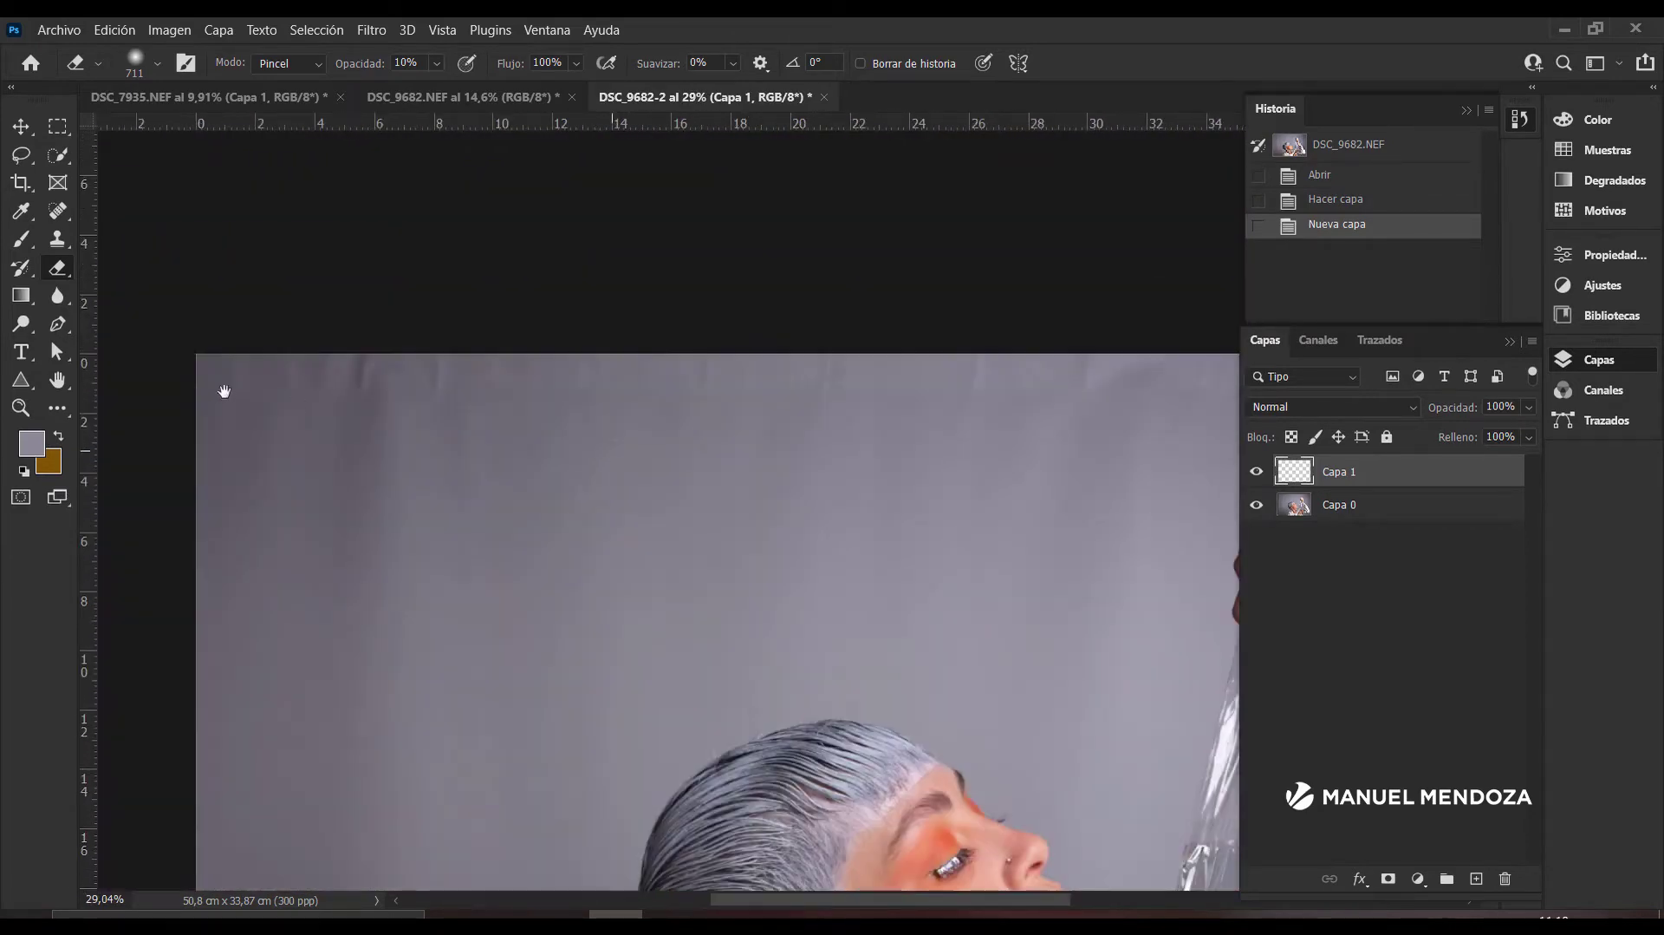
{"action": "mouse_move", "coordinate": [655, 515]}
{"action": "left_mouse_down"}
{"action": "mouse_move", "coordinate": [550, 327]}
{"action": "mouse_move", "coordinate": [601, 340]}
{"action": "left_mouse_up"}
{"action": "scroll", "coordinate": [386, 324], "scroll_direction": "right", "scroll_amount": 5}
{"action": "left_click", "coordinate": [33, 251]}
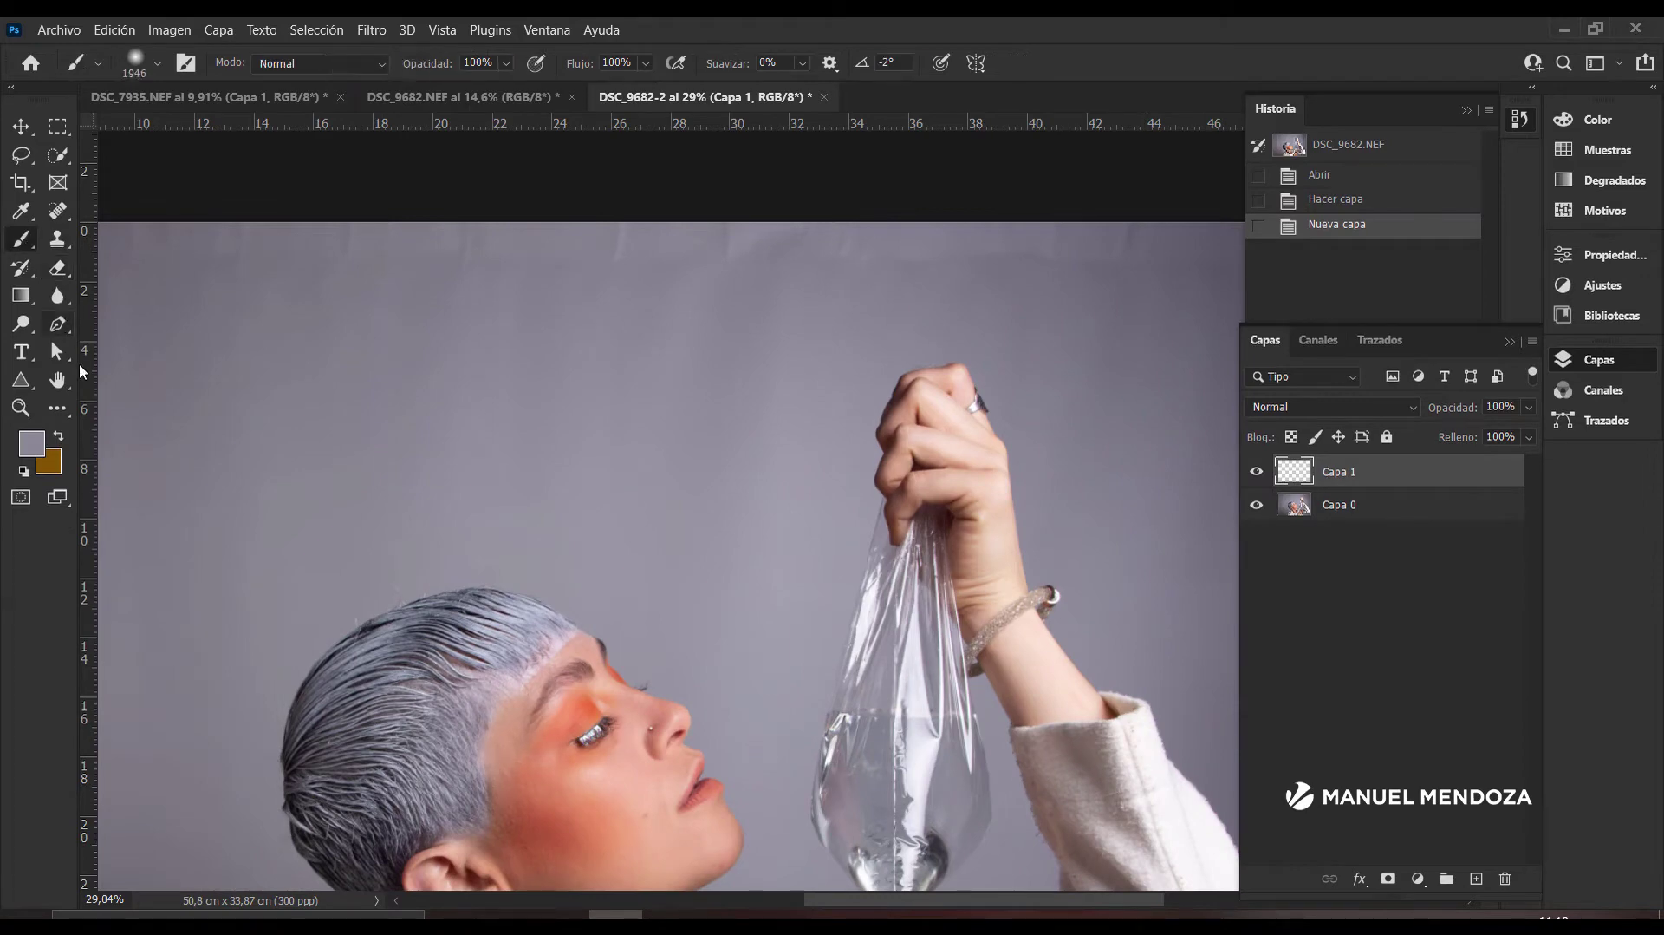
{"action": "scroll", "coordinate": [563, 390], "scroll_direction": "left", "scroll_amount": 4}
{"action": "scroll", "coordinate": [564, 390], "scroll_direction": "up", "scroll_amount": 1}
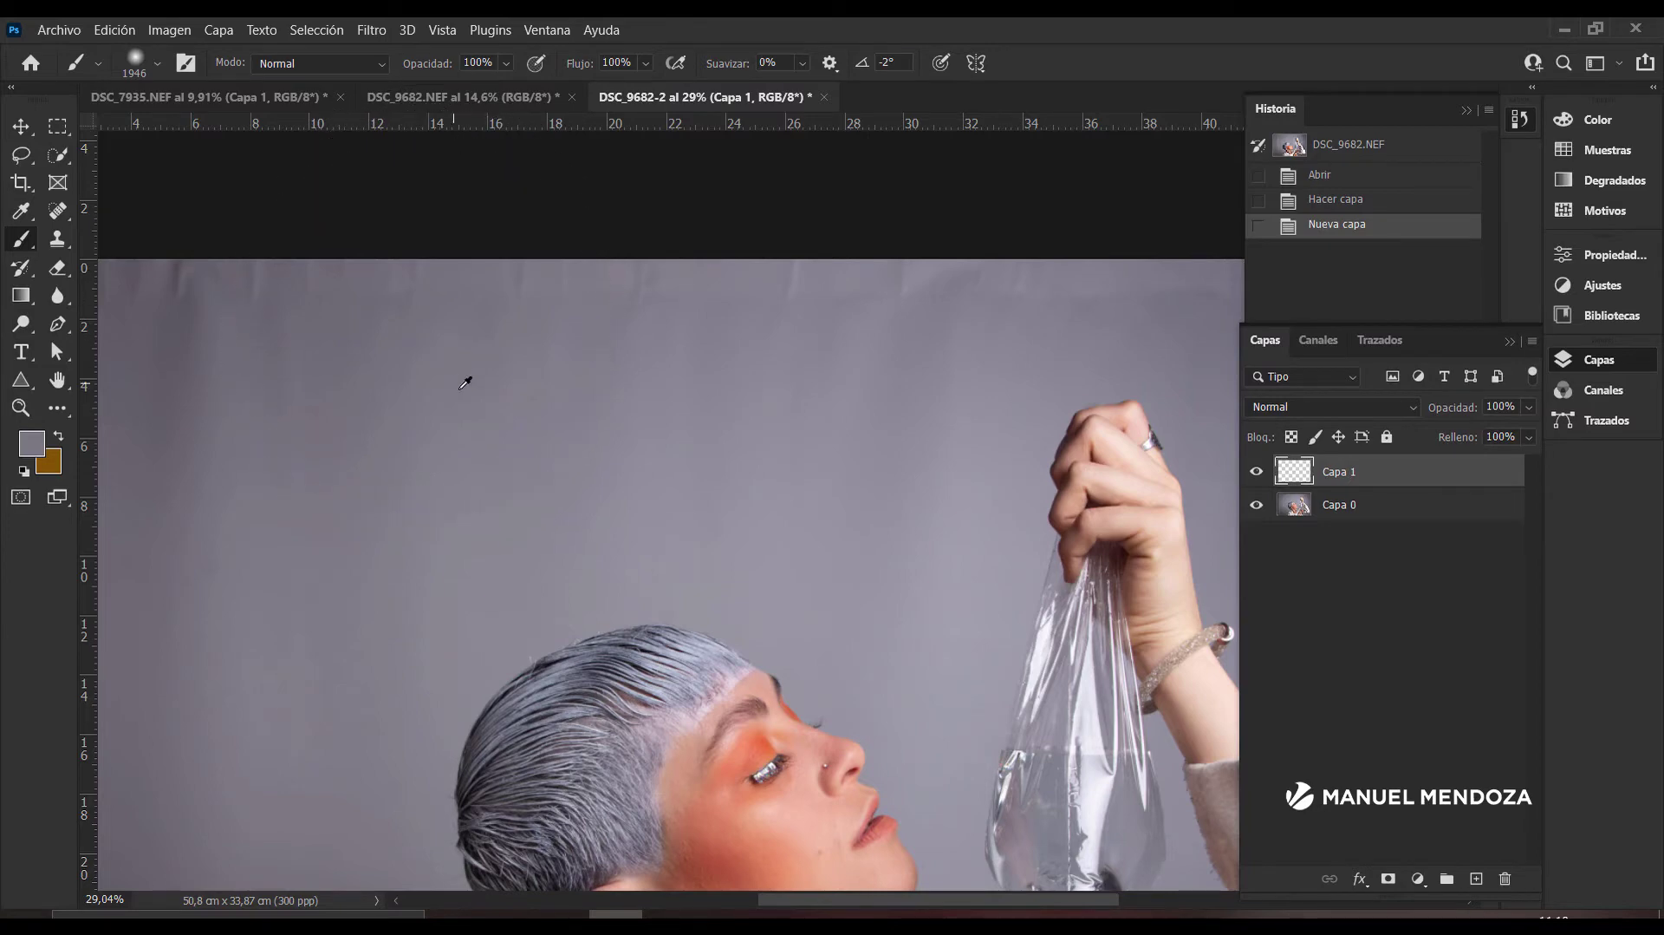
{"action": "left_click", "coordinate": [483, 222]}
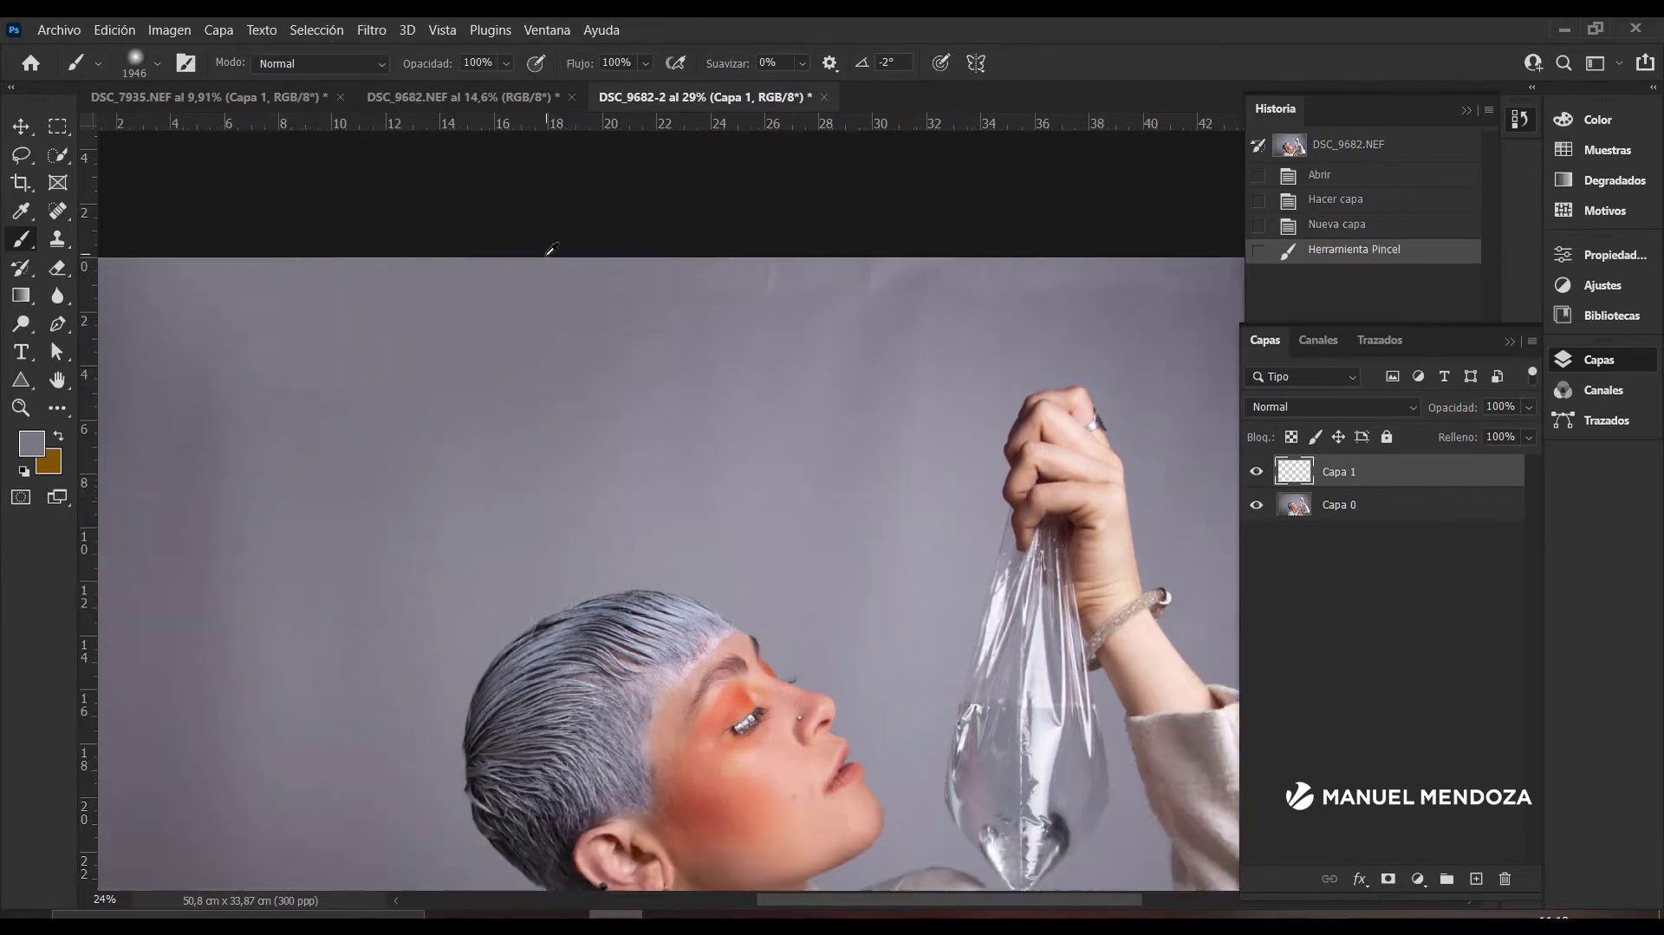
{"action": "scroll", "coordinate": [477, 260], "scroll_direction": "down", "scroll_amount": 3}
Step: Undo a stray dab and paint grey across the top and upper-left backdrop
{"action": "left_click", "coordinate": [434, 396]}
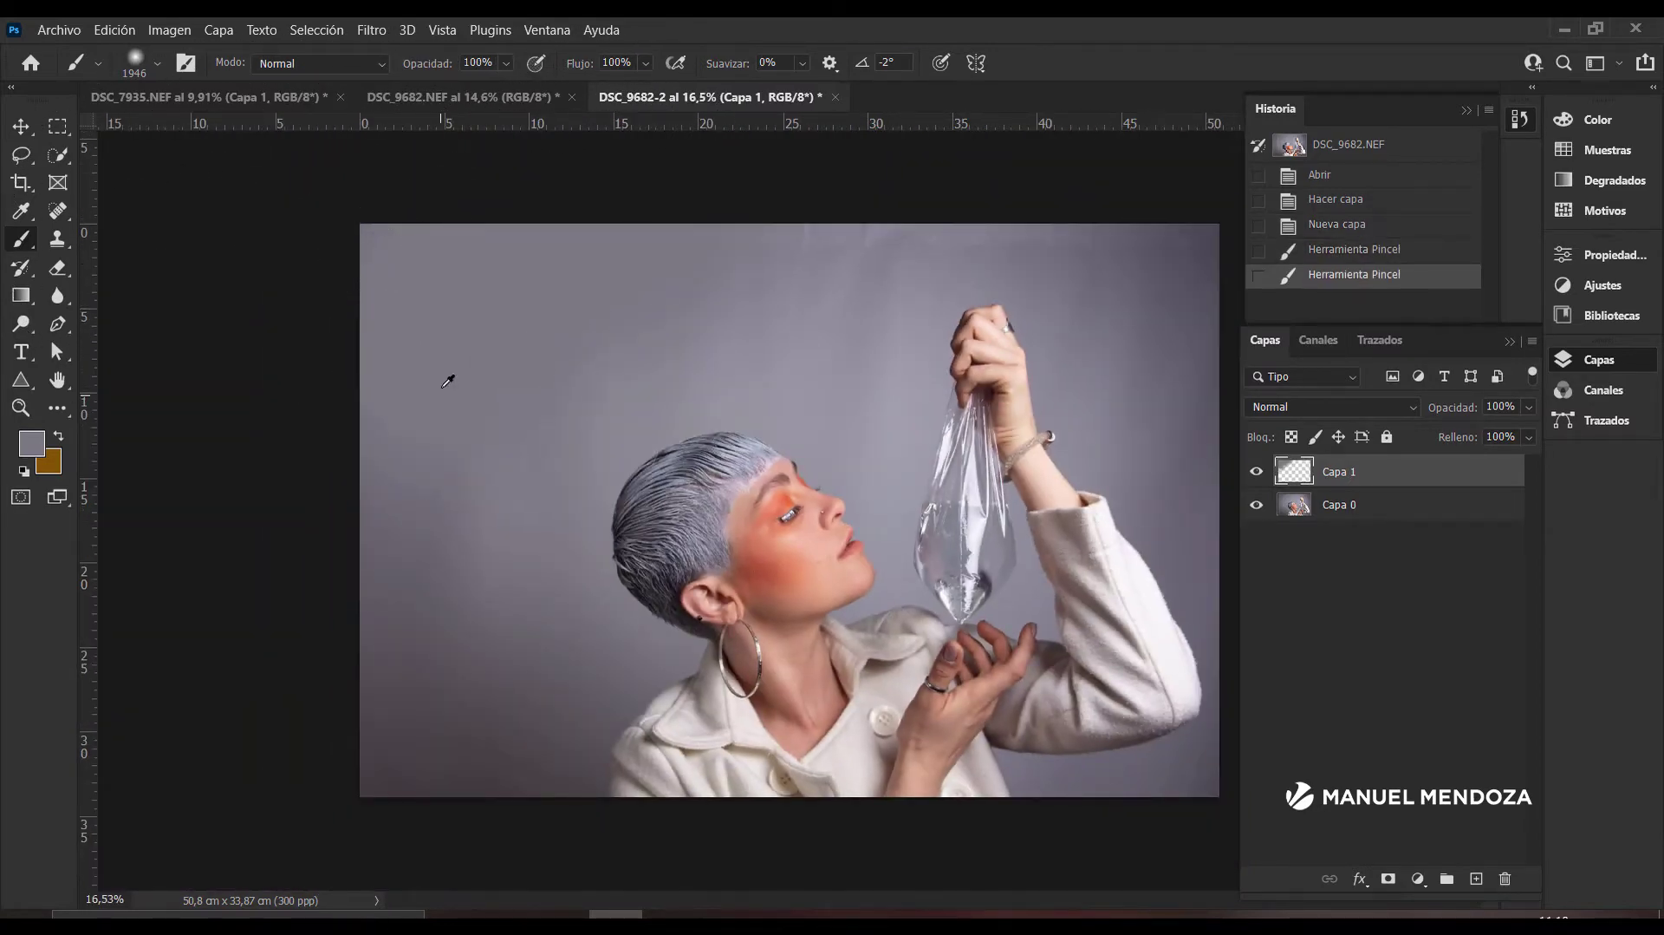
{"action": "left_click", "coordinate": [861, 200]}
{"action": "key", "text": "z"}
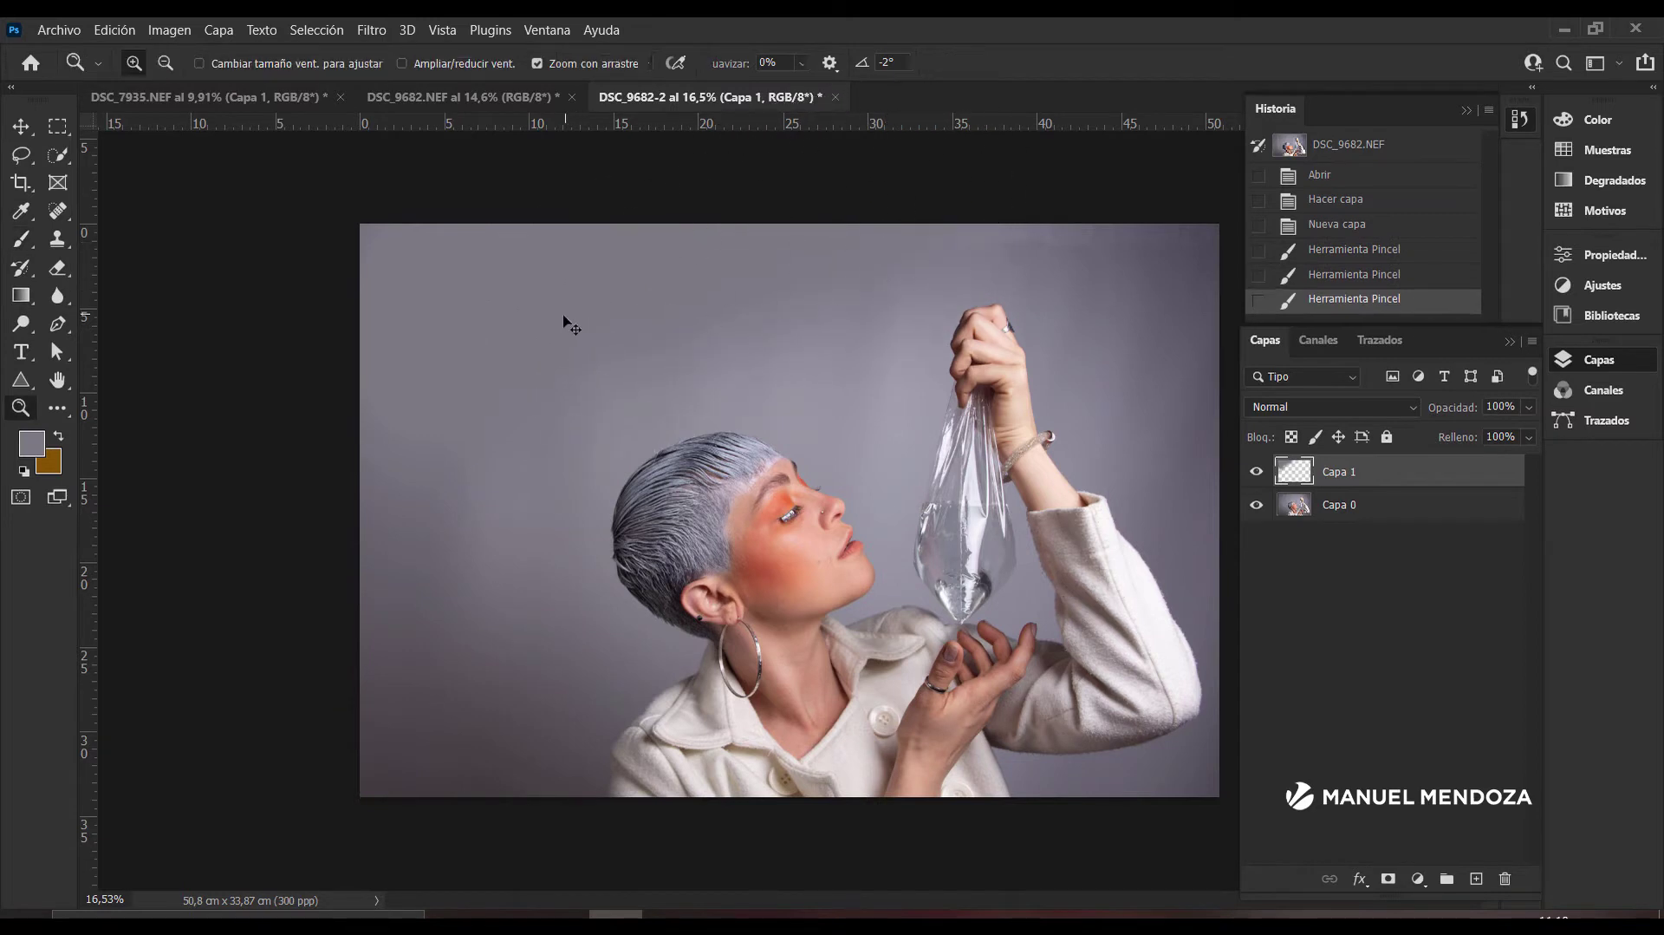
{"action": "key", "text": "ctrl+z"}
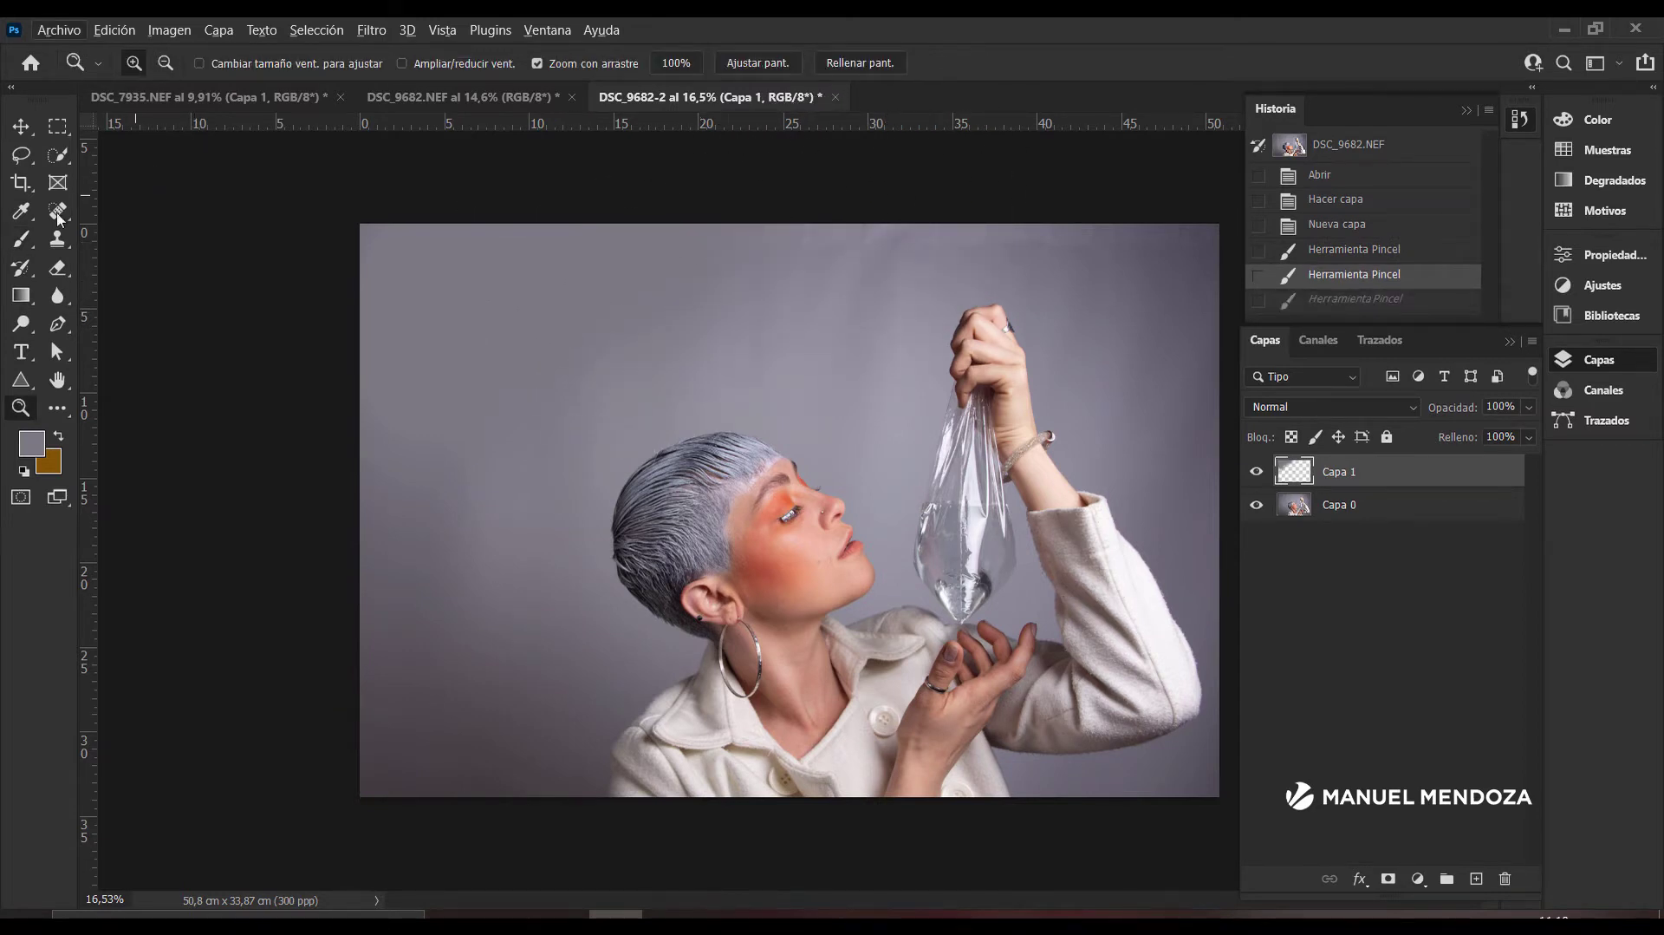
{"action": "left_click", "coordinate": [31, 238]}
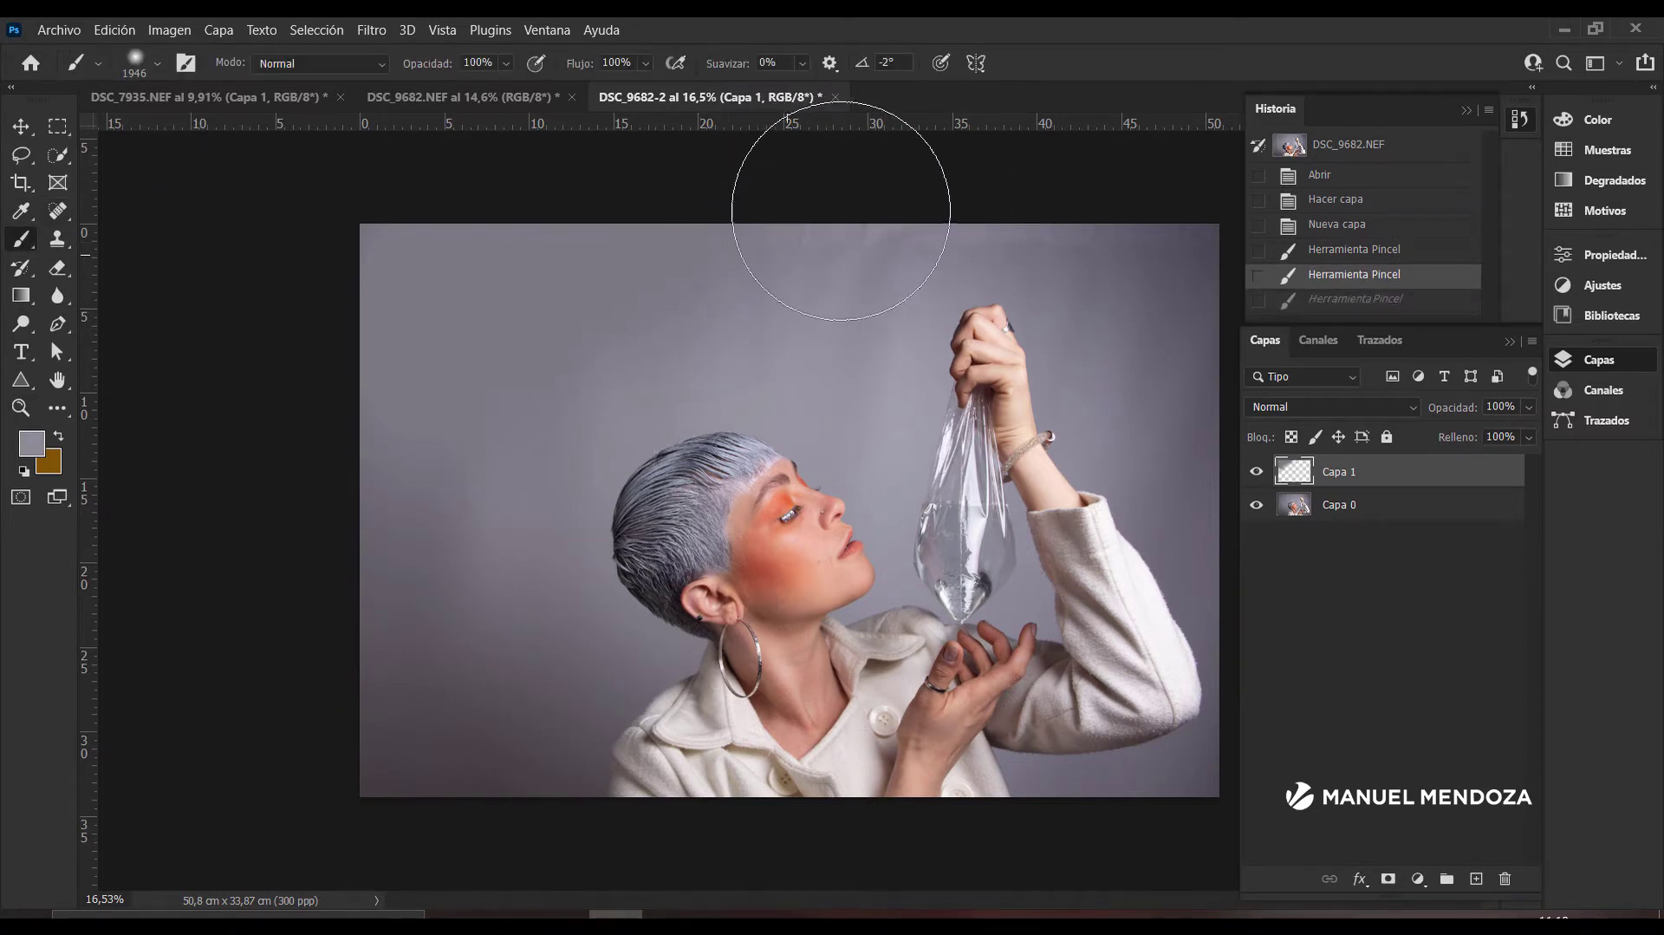
{"action": "left_click_drag", "start_coordinate": [929, 194], "coordinate": [1107, 189]}
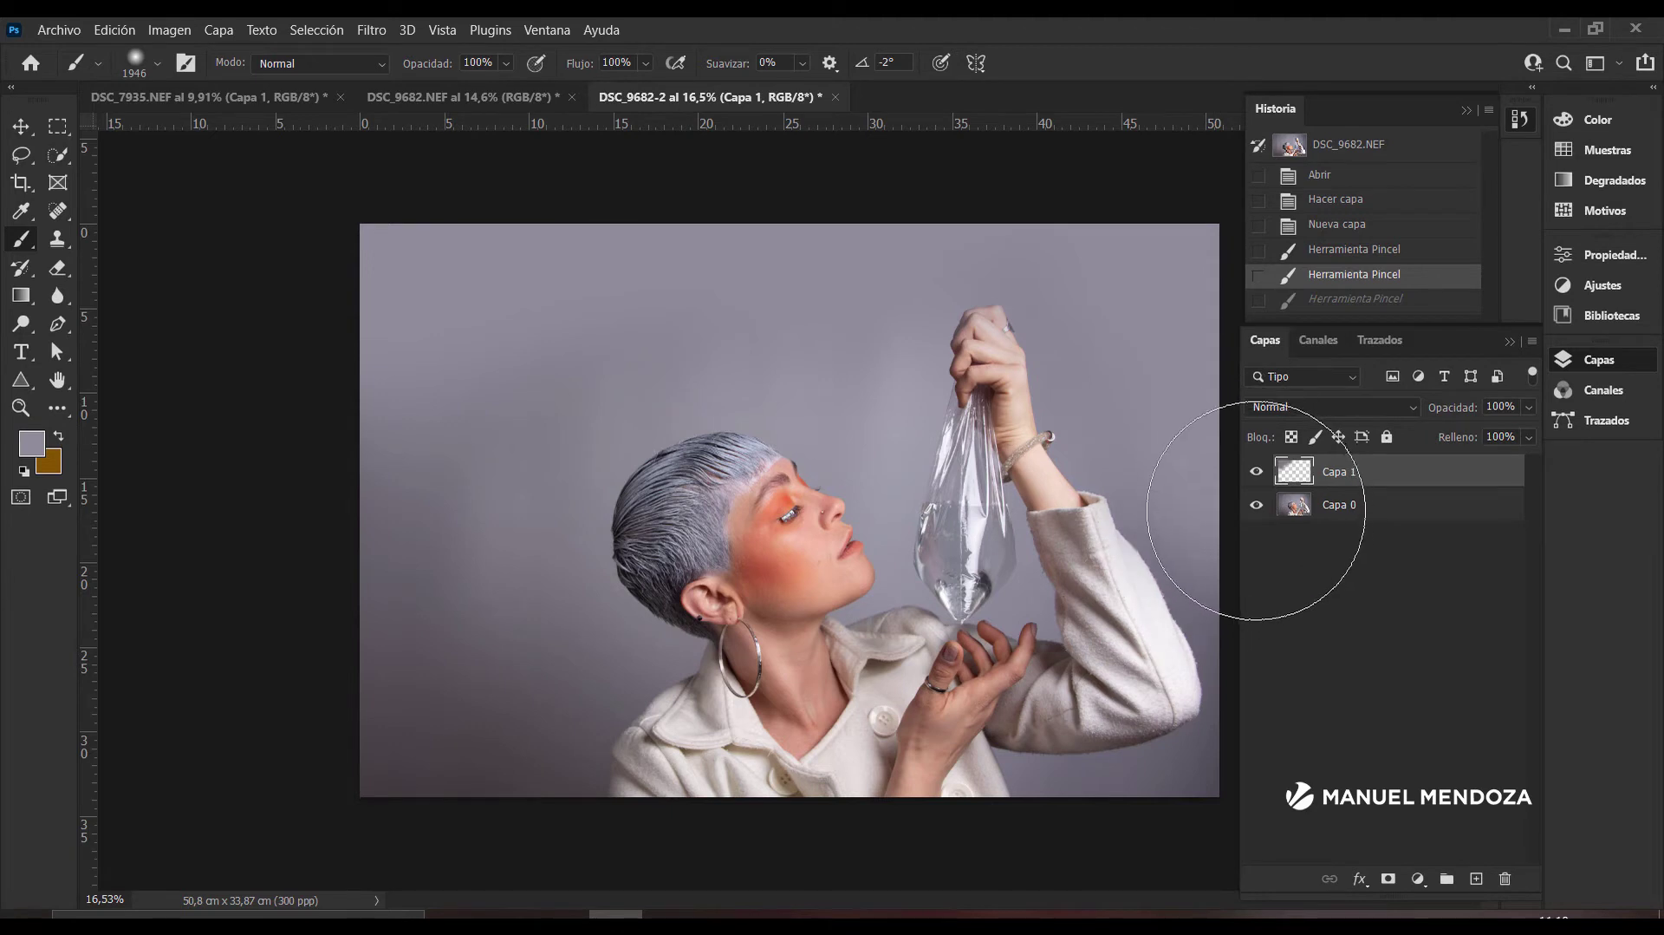
{"action": "mouse_move", "coordinate": [1171, 377]}
{"action": "left_mouse_down"}
{"action": "mouse_move", "coordinate": [1108, 174]}
{"action": "mouse_move", "coordinate": [770, 223]}
{"action": "mouse_move", "coordinate": [446, 335]}
{"action": "mouse_move", "coordinate": [381, 378]}
{"action": "mouse_move", "coordinate": [386, 446]}
{"action": "left_mouse_up"}
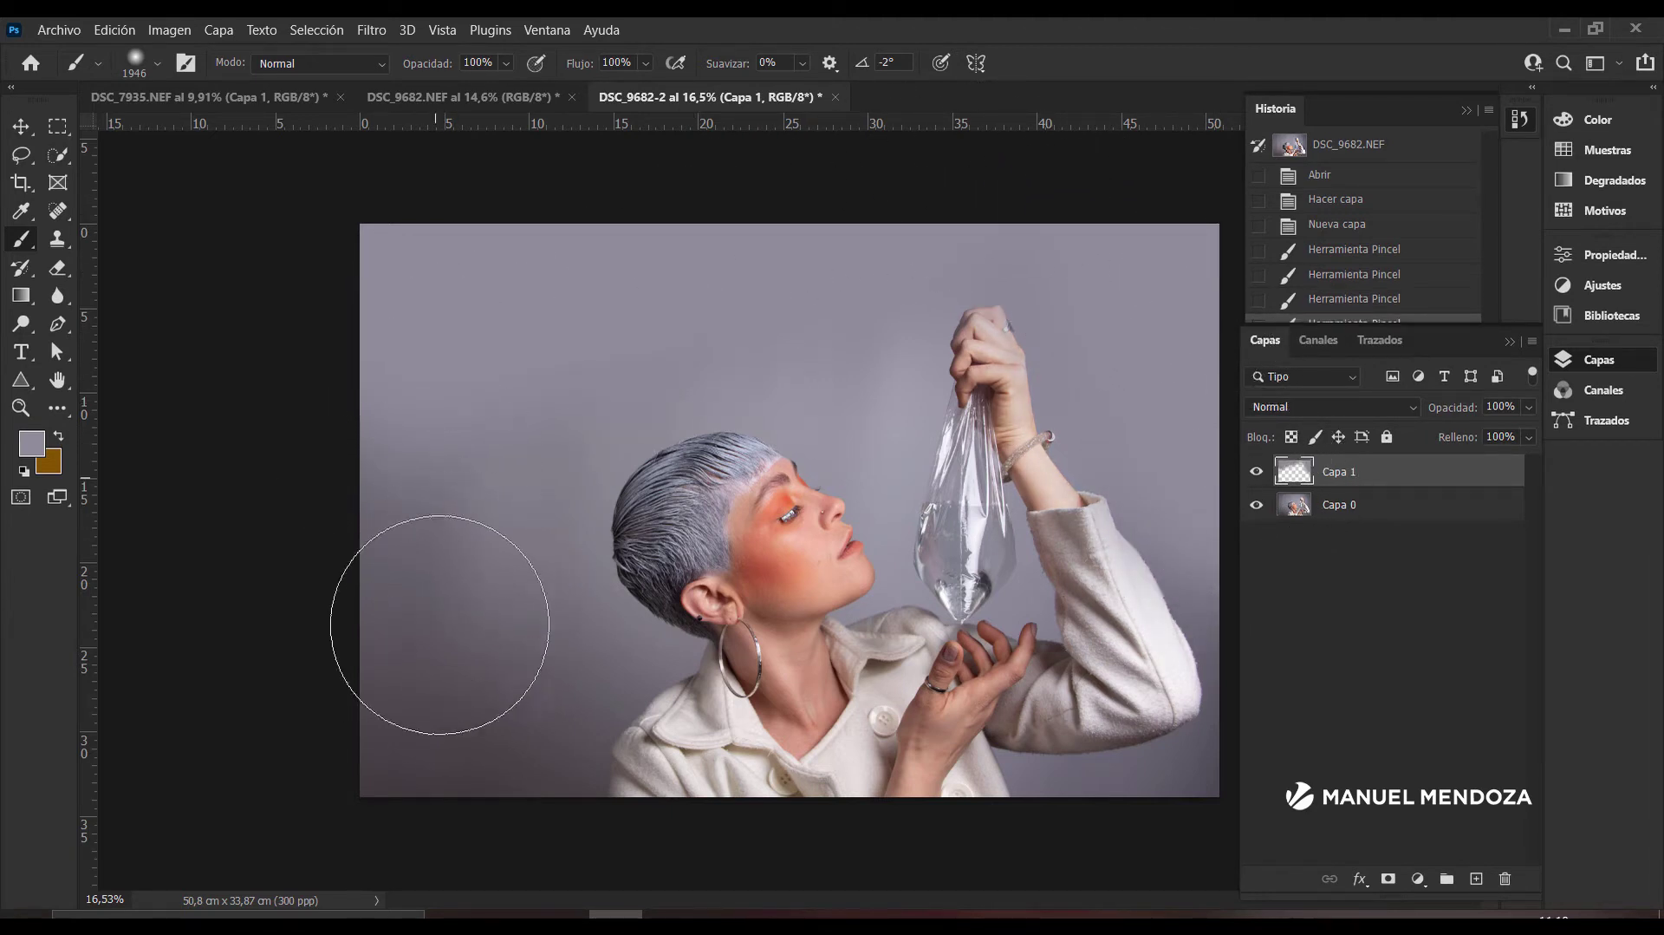
Step: Soften the dark left patch with grey dabs at 10% brush opacity
{"action": "key", "text": "1"}
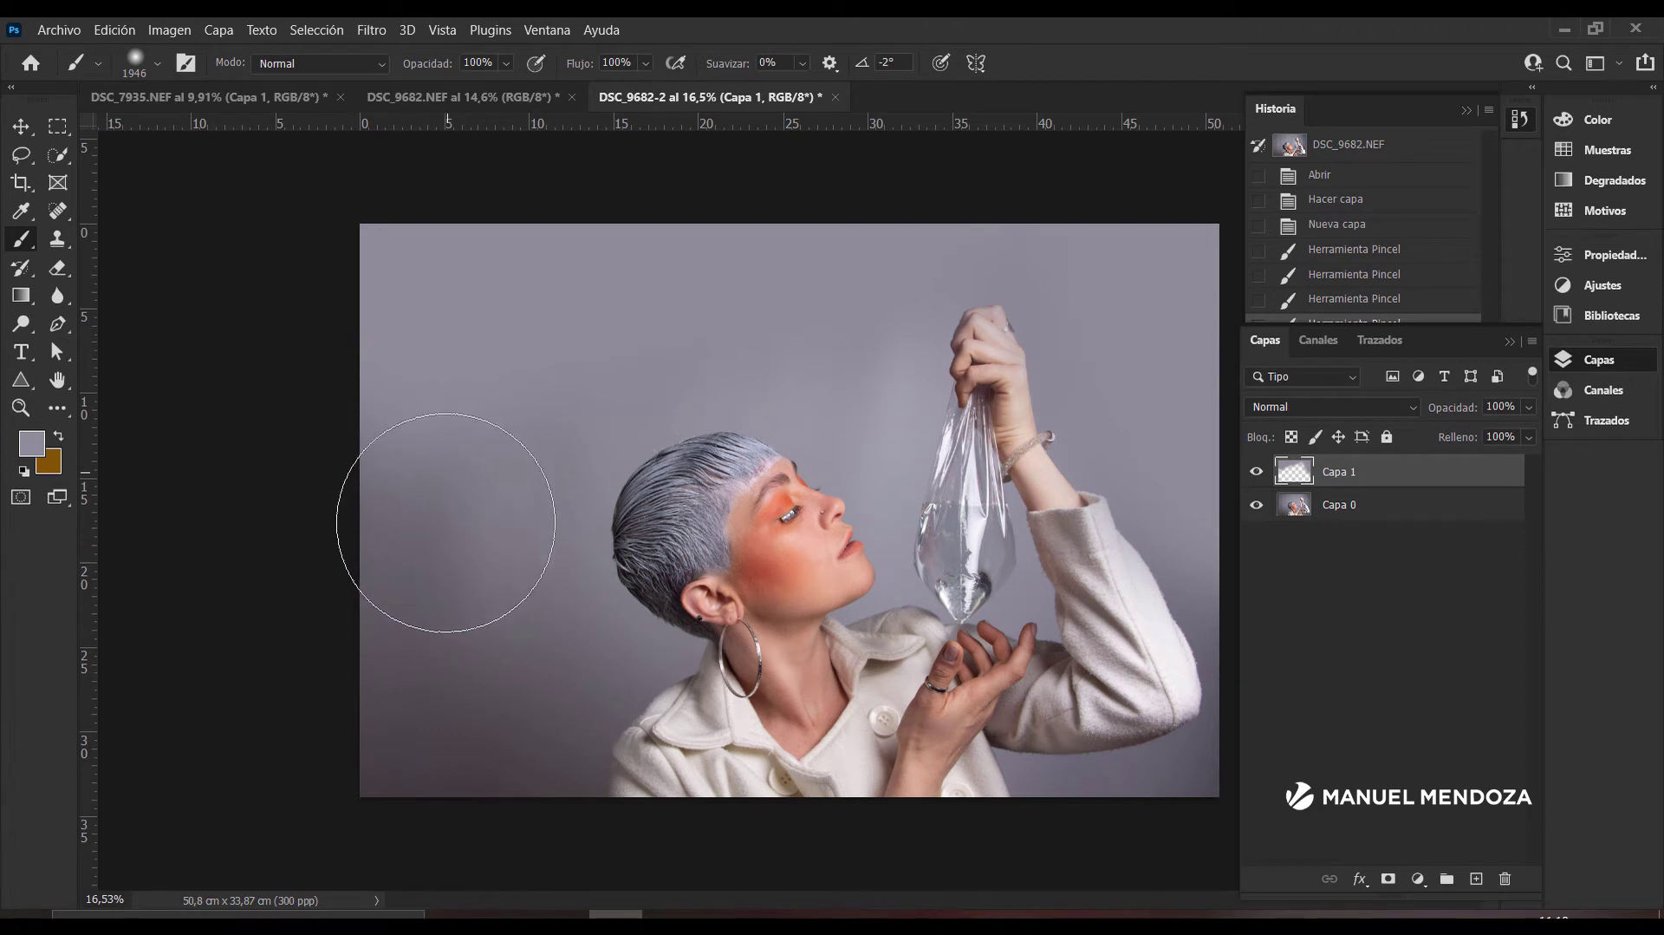
{"action": "left_click", "coordinate": [445, 520]}
{"action": "left_click", "coordinate": [442, 530]}
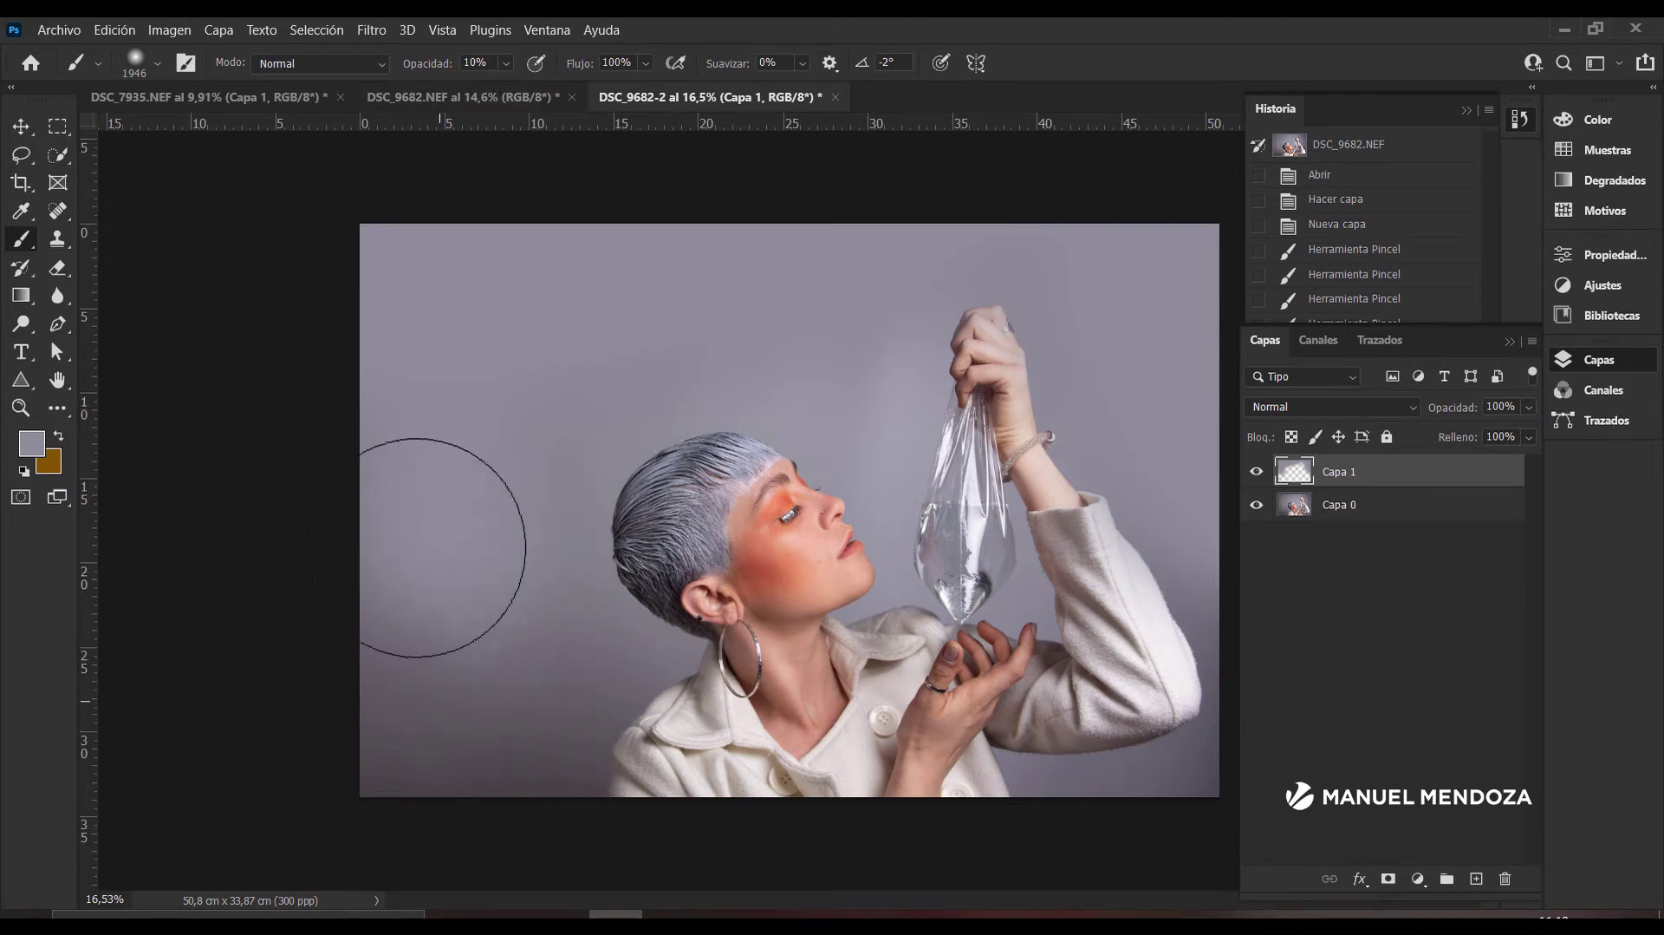
Step: Sample the backdrop grey and paint it over the right backdrop beside the sleeve
{"action": "left_click", "coordinate": [442, 616], "text": "alt"}
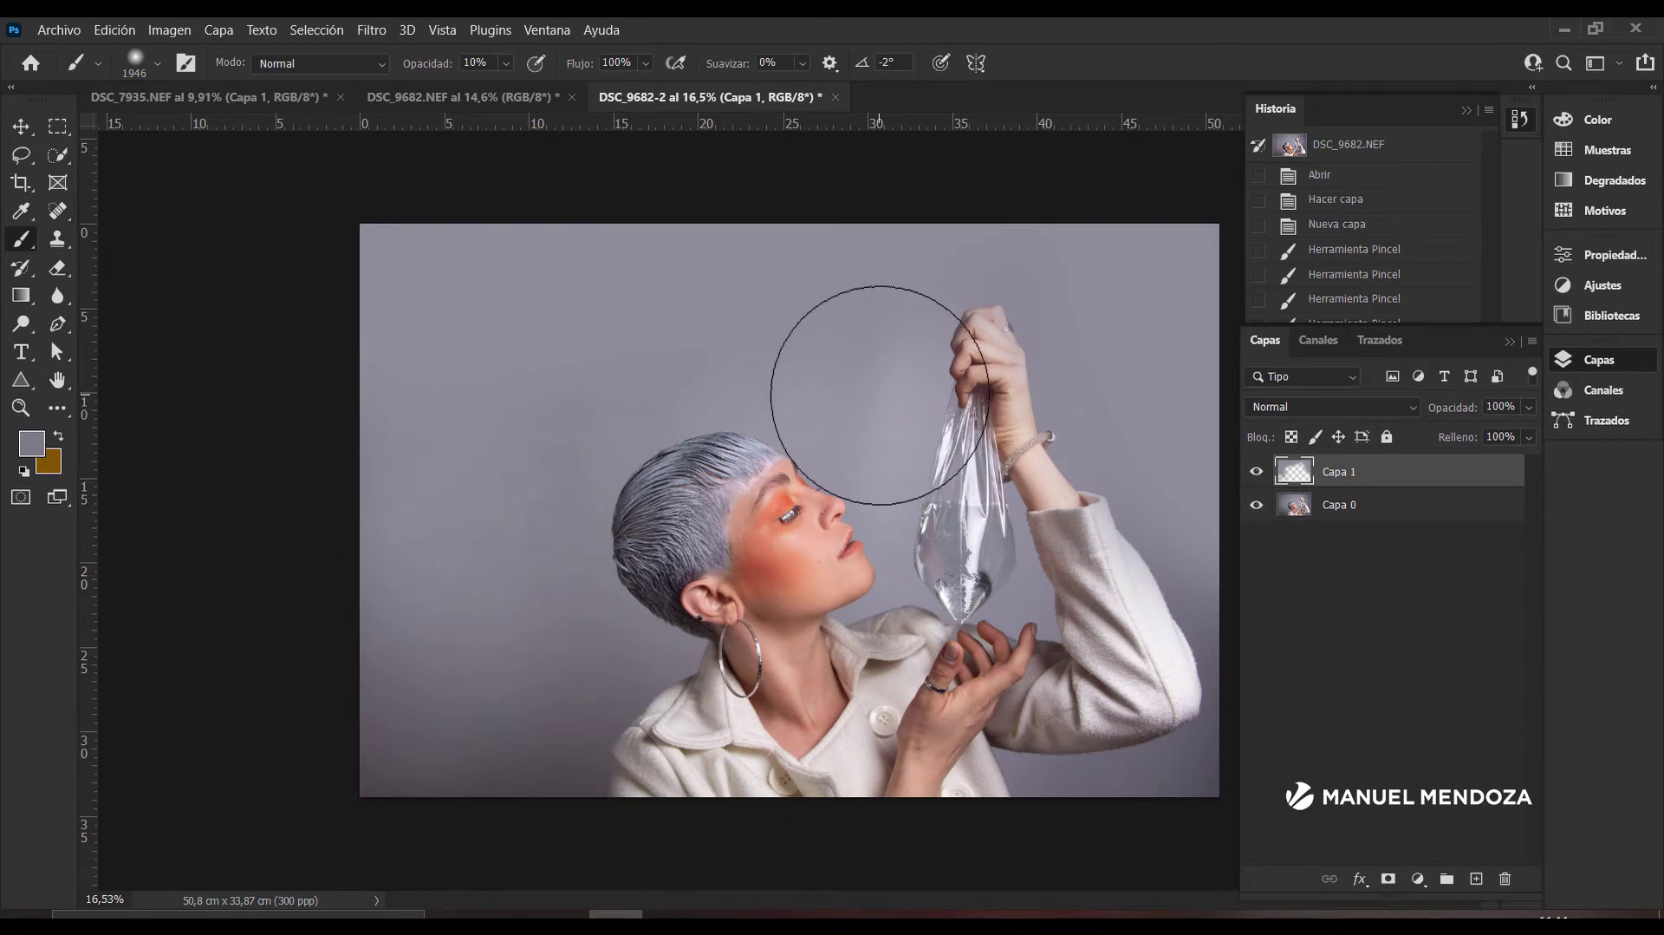
{"action": "scroll", "coordinate": [828, 367], "scroll_direction": "up", "scroll_amount": 3}
{"action": "left_click_drag", "start_coordinate": [828, 367], "coordinate": [371, 334]}
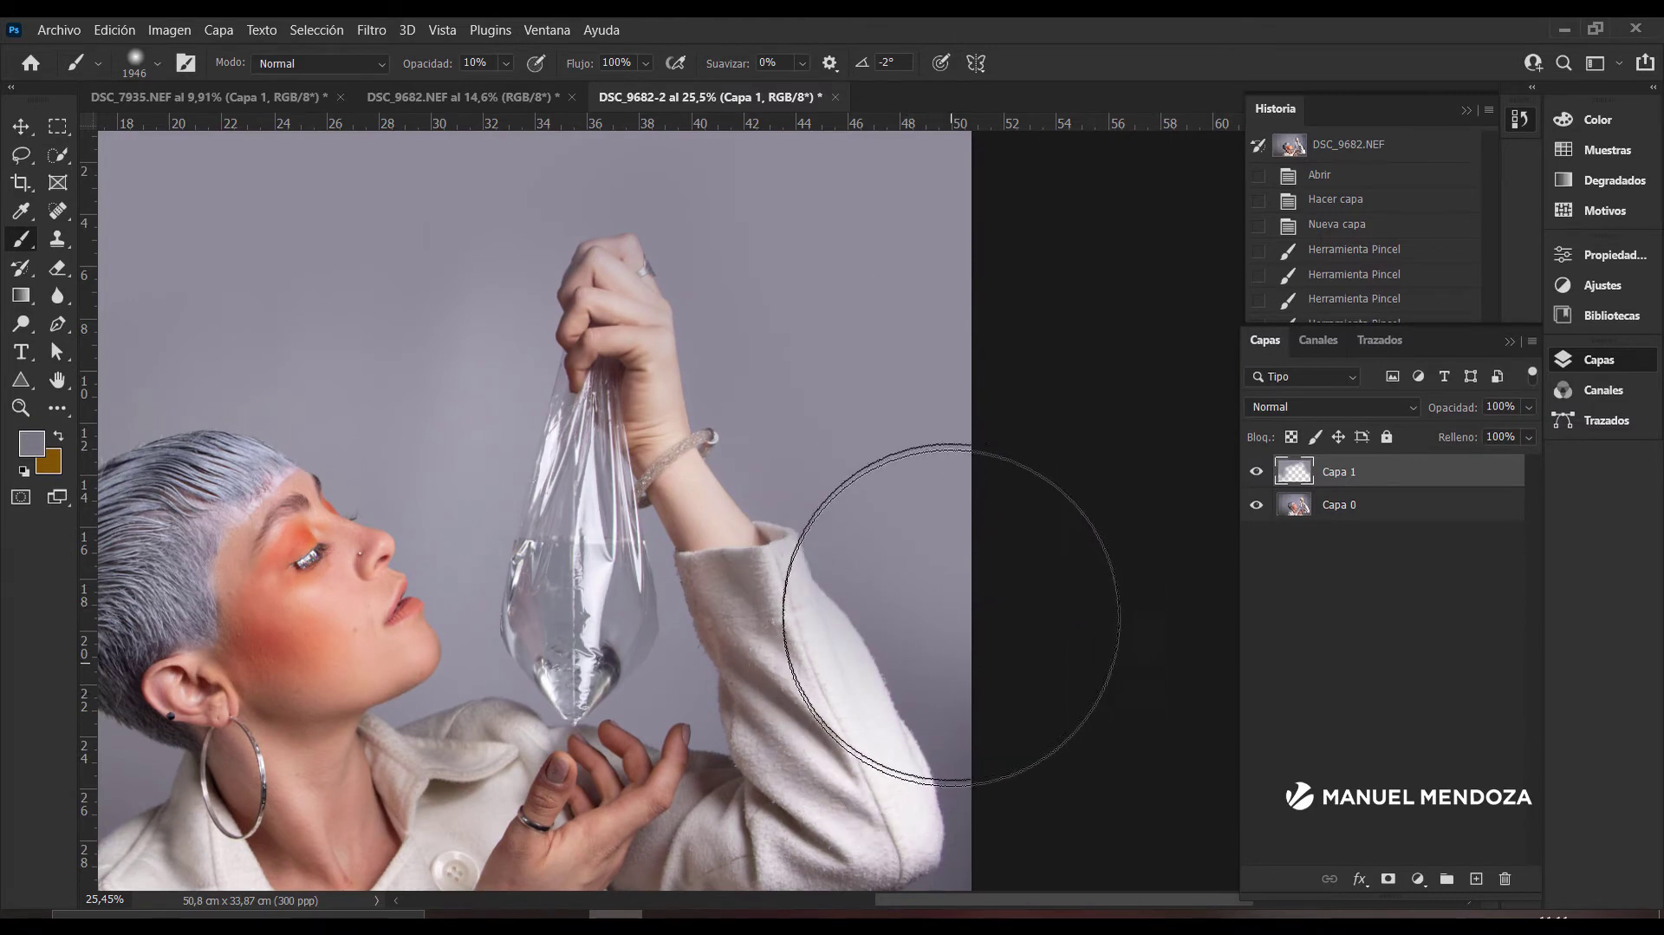
{"action": "left_click_drag", "start_coordinate": [1001, 617], "coordinate": [985, 520]}
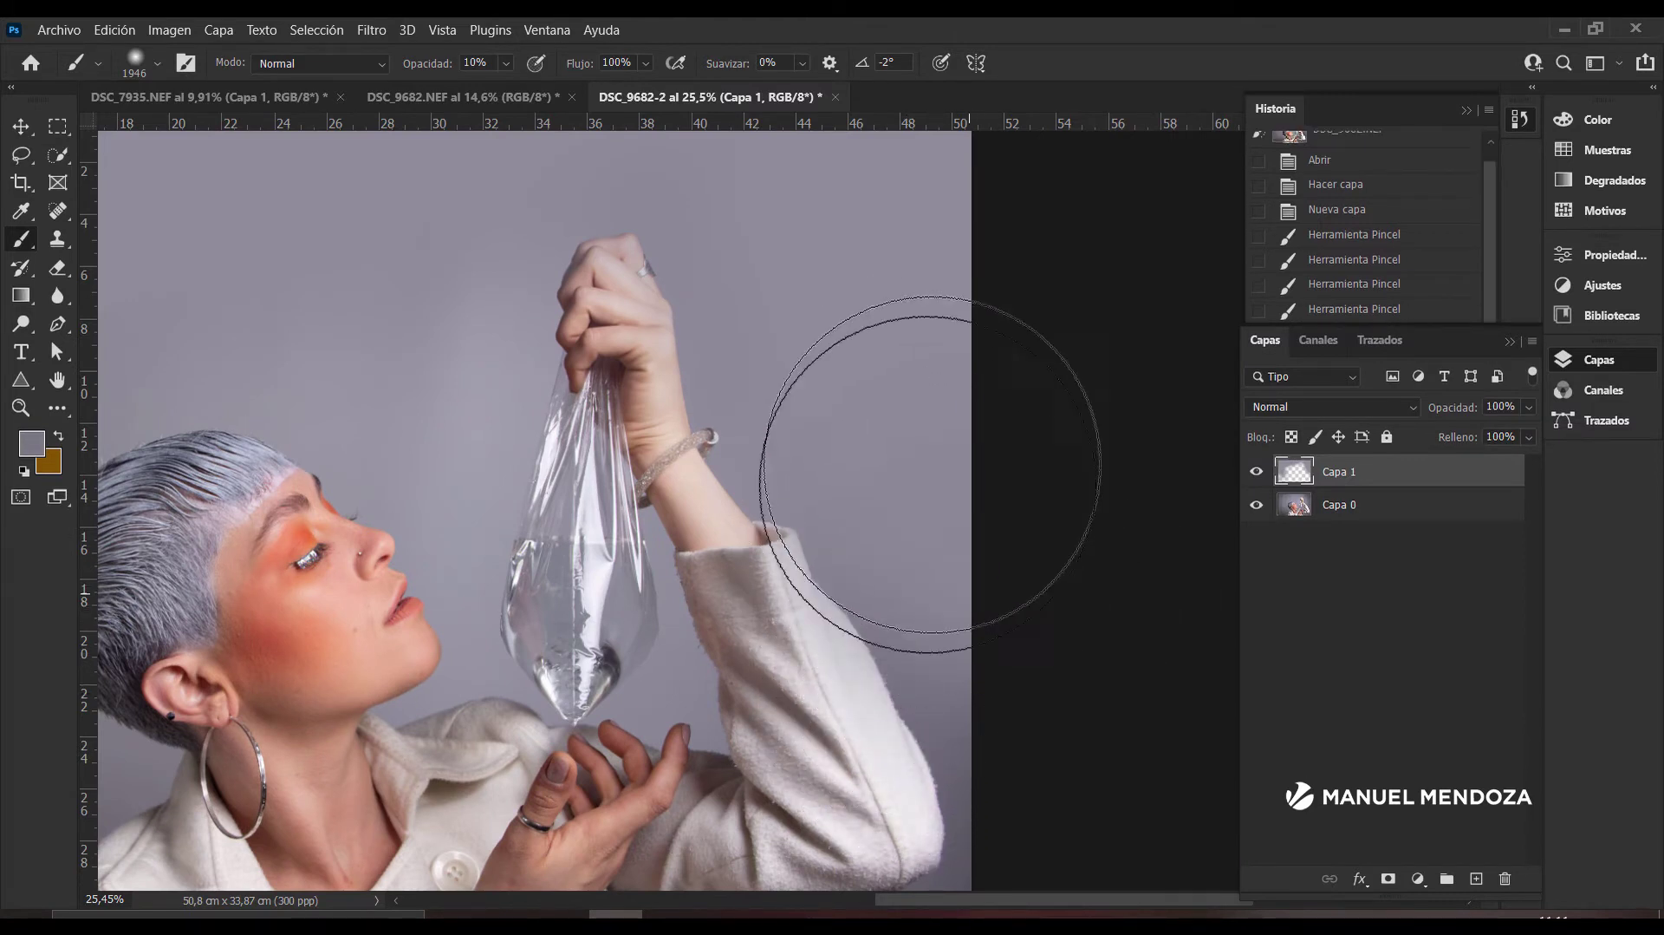
{"action": "left_click_drag", "start_coordinate": [928, 457], "coordinate": [893, 416]}
{"action": "scroll", "coordinate": [442, 406], "scroll_direction": "left", "scroll_amount": 10}
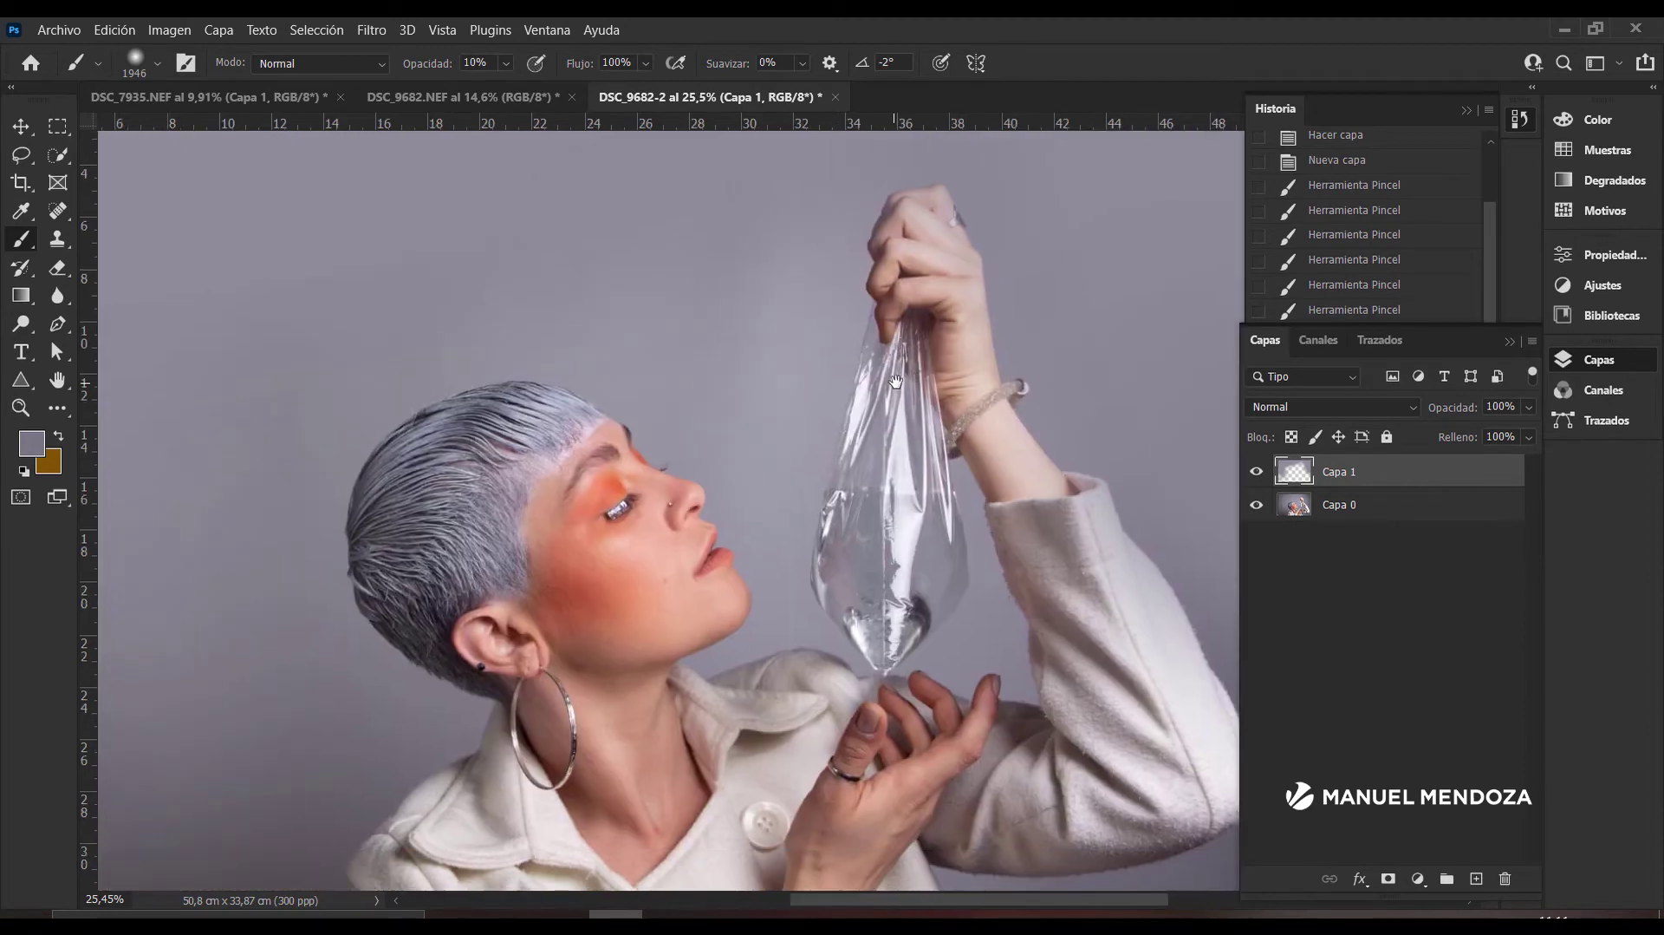
{"action": "scroll", "coordinate": [442, 406], "scroll_direction": "down", "scroll_amount": 3}
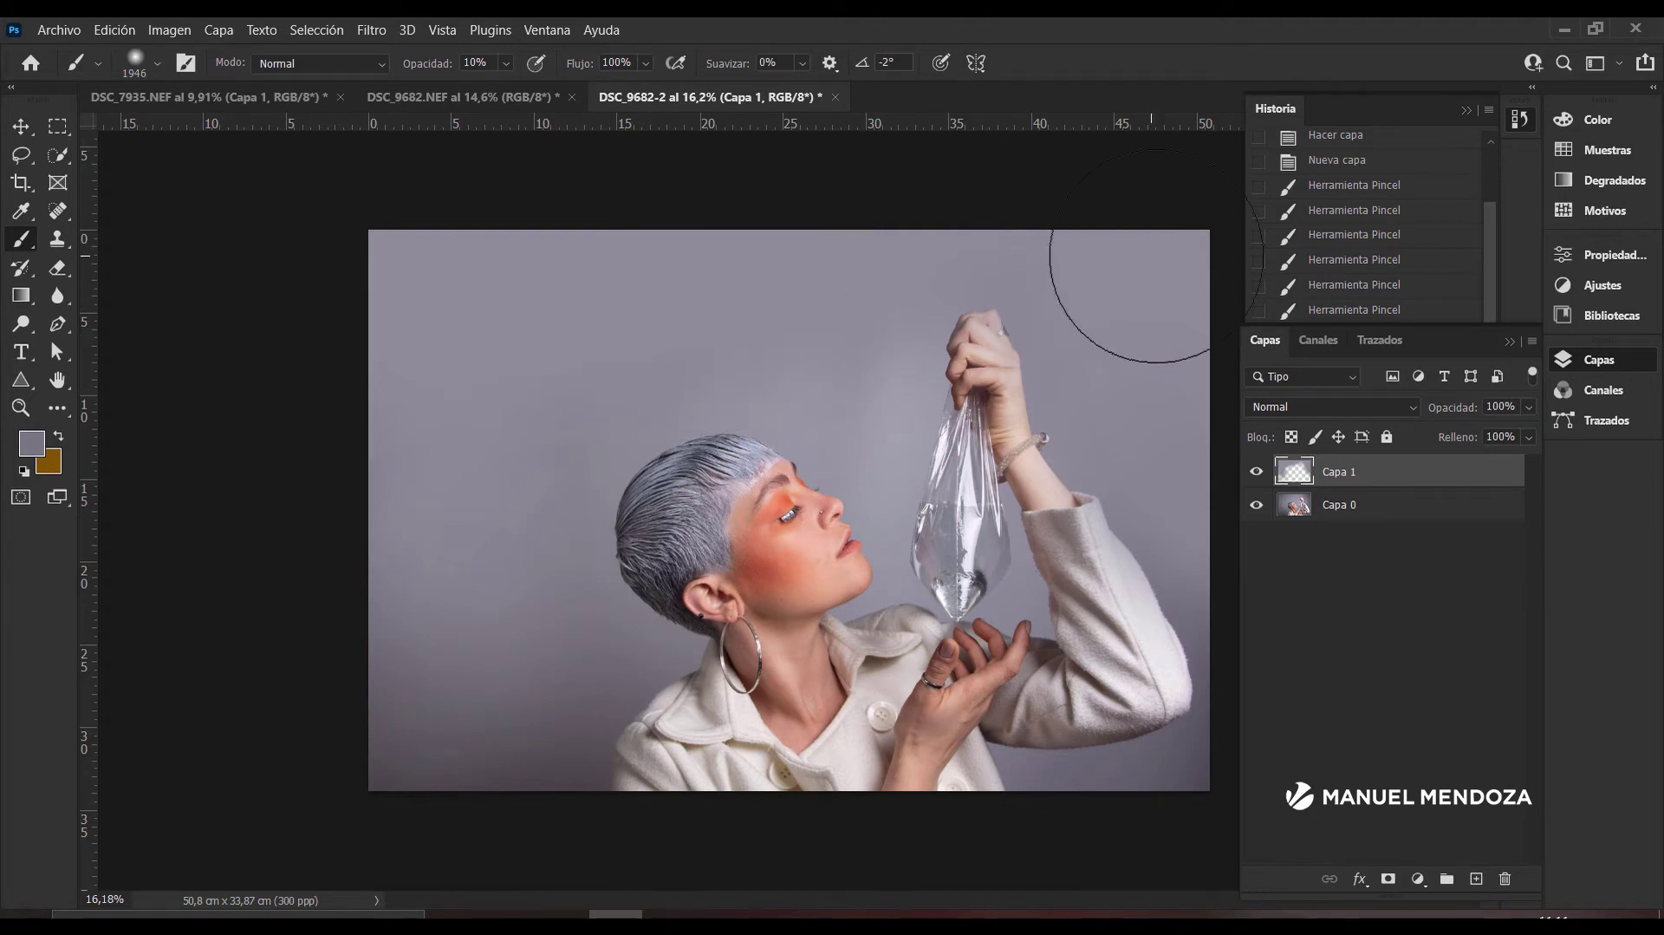
{"action": "scroll", "coordinate": [1126, 260], "scroll_direction": "up", "scroll_amount": 3}
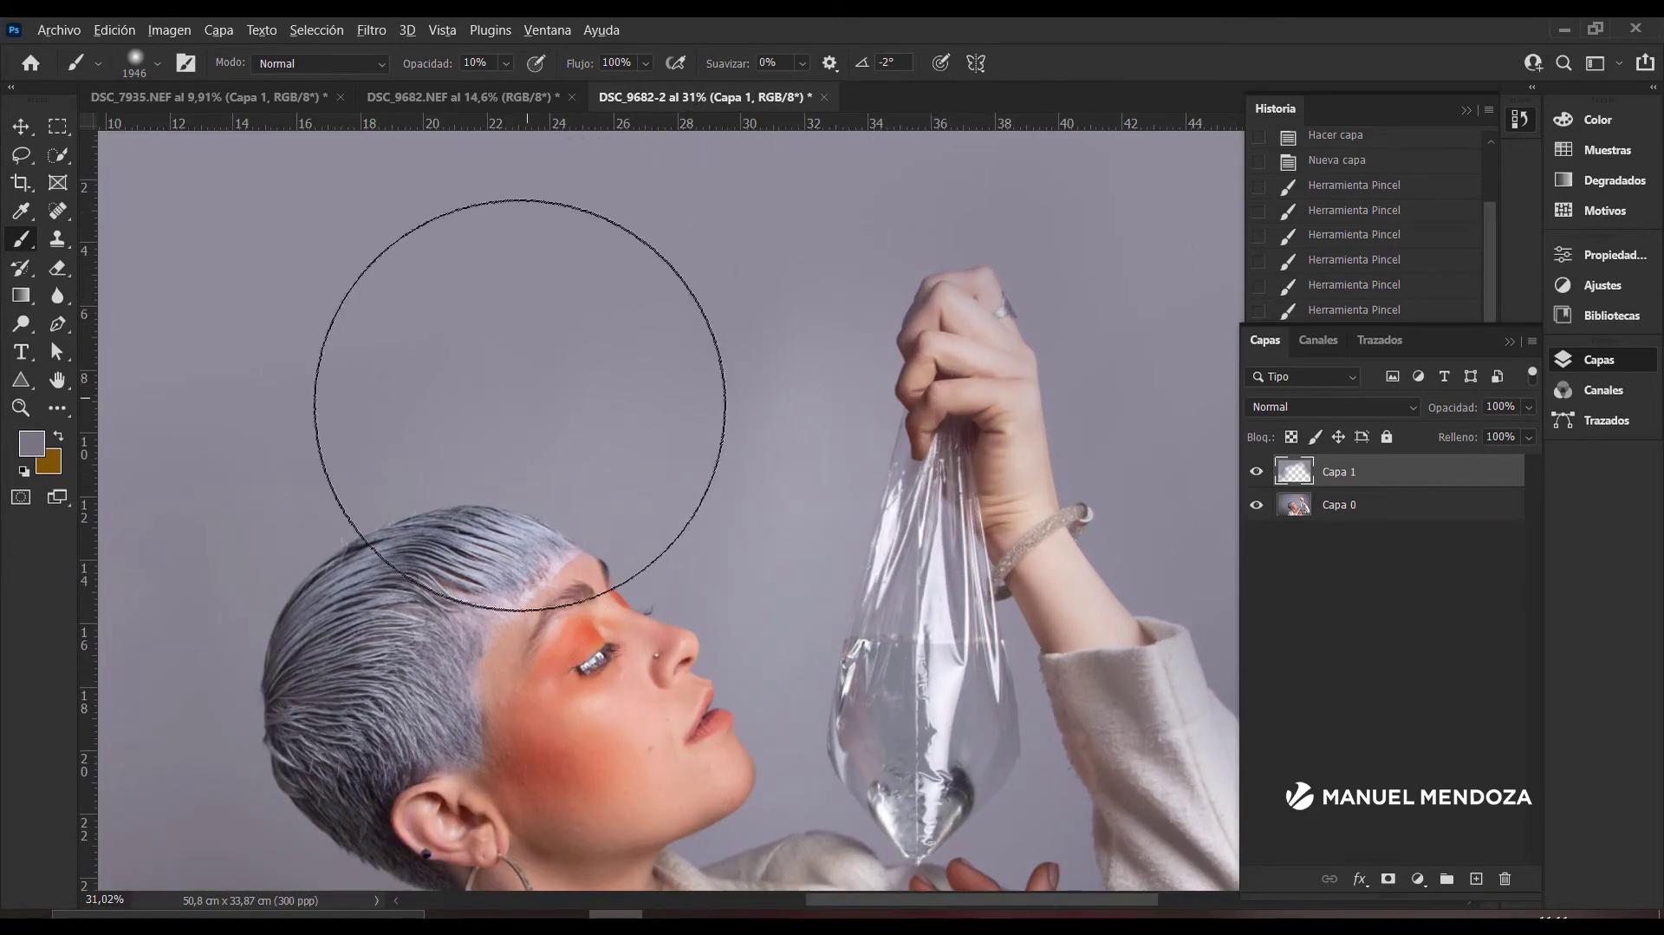
Step: Resample the grey and paint the upper and left backdrop at 70% opacity
{"action": "key", "text": "0"}
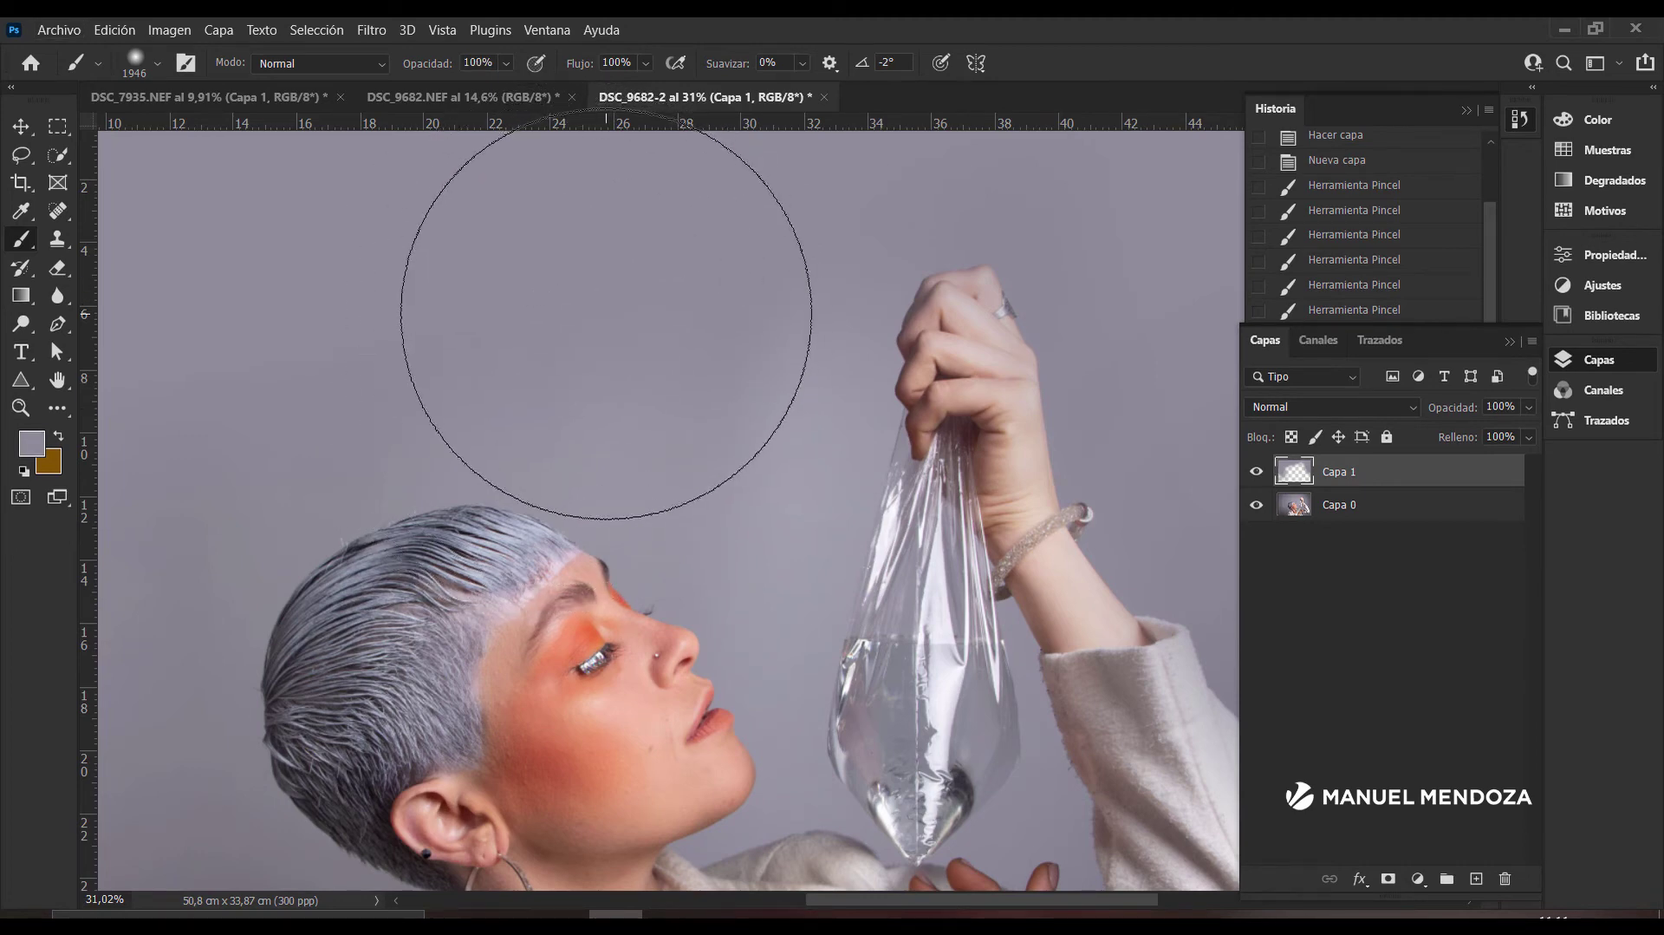
{"action": "left_click", "coordinate": [529, 297], "text": "alt"}
{"action": "key", "text": "7"}
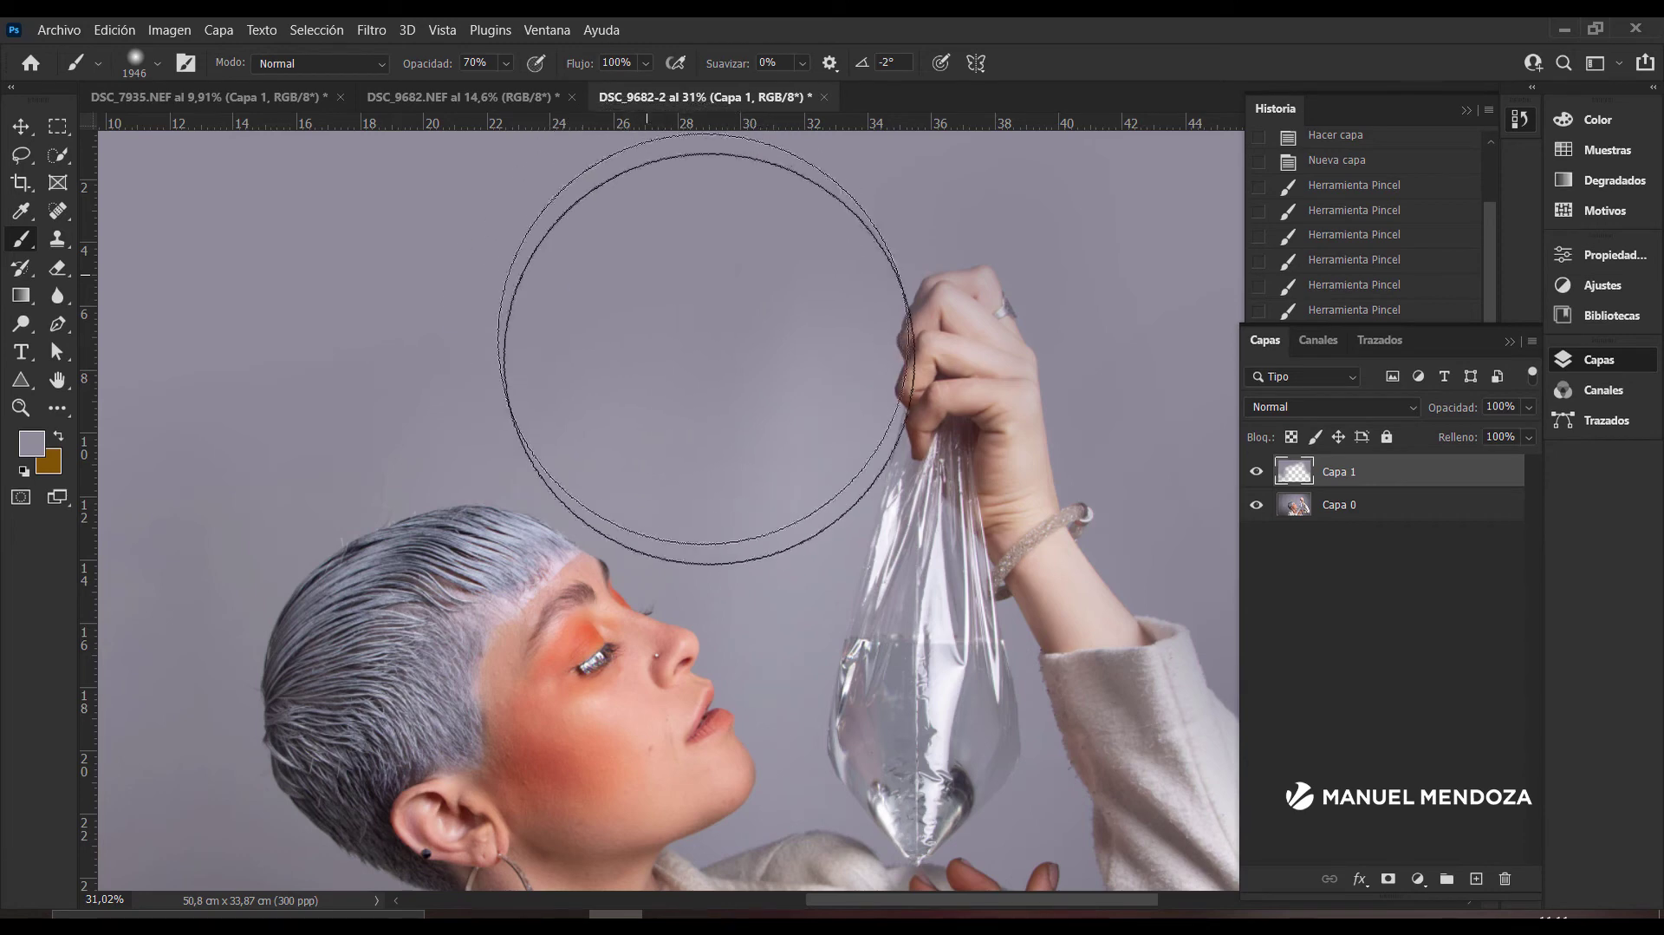
{"action": "left_click_drag", "start_coordinate": [706, 347], "coordinate": [687, 341]}
{"action": "scroll", "coordinate": [687, 342], "scroll_direction": "down", "scroll_amount": 2}
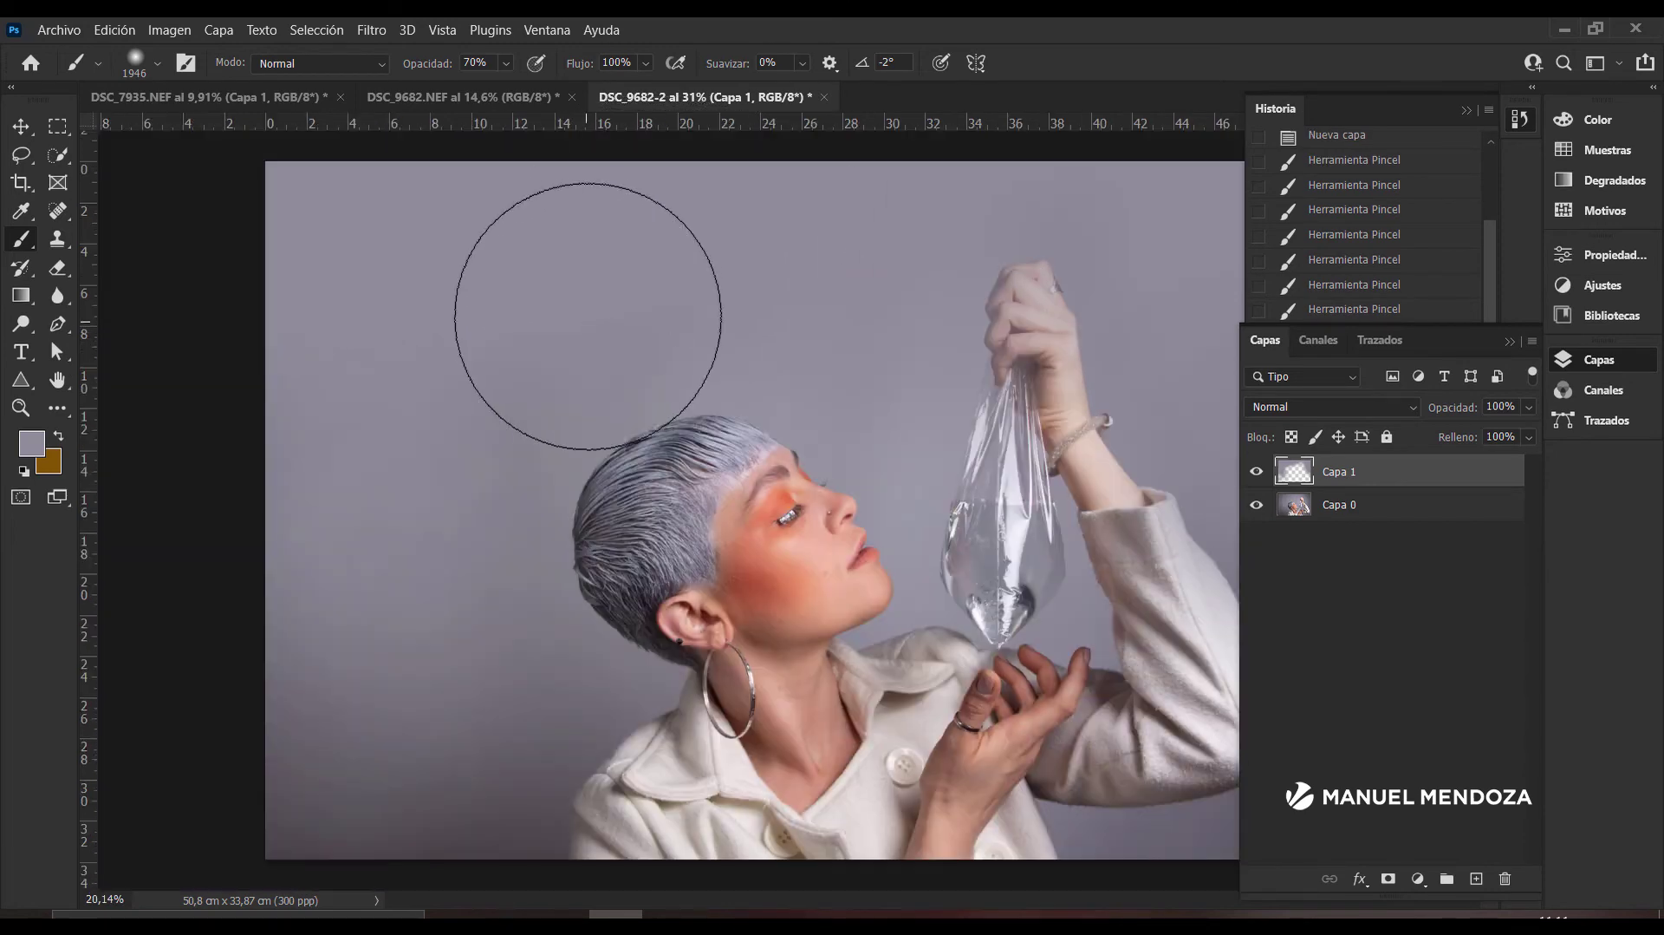
{"action": "left_click", "coordinate": [392, 362]}
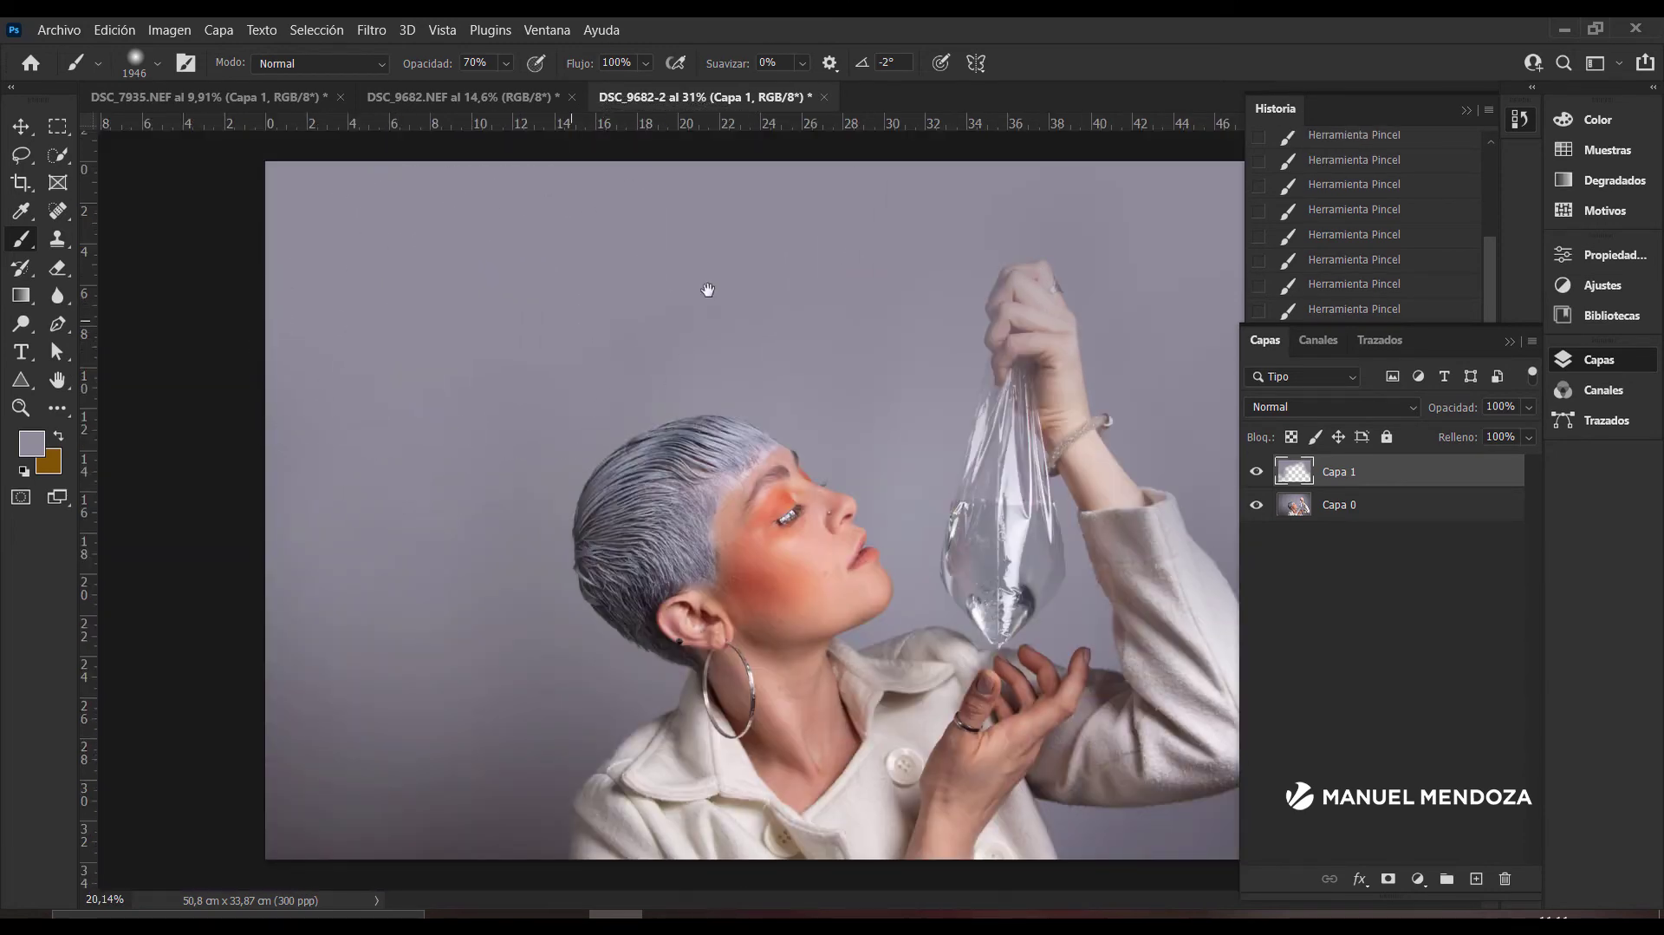
{"action": "scroll", "coordinate": [1053, 316], "scroll_direction": "up", "scroll_amount": 3}
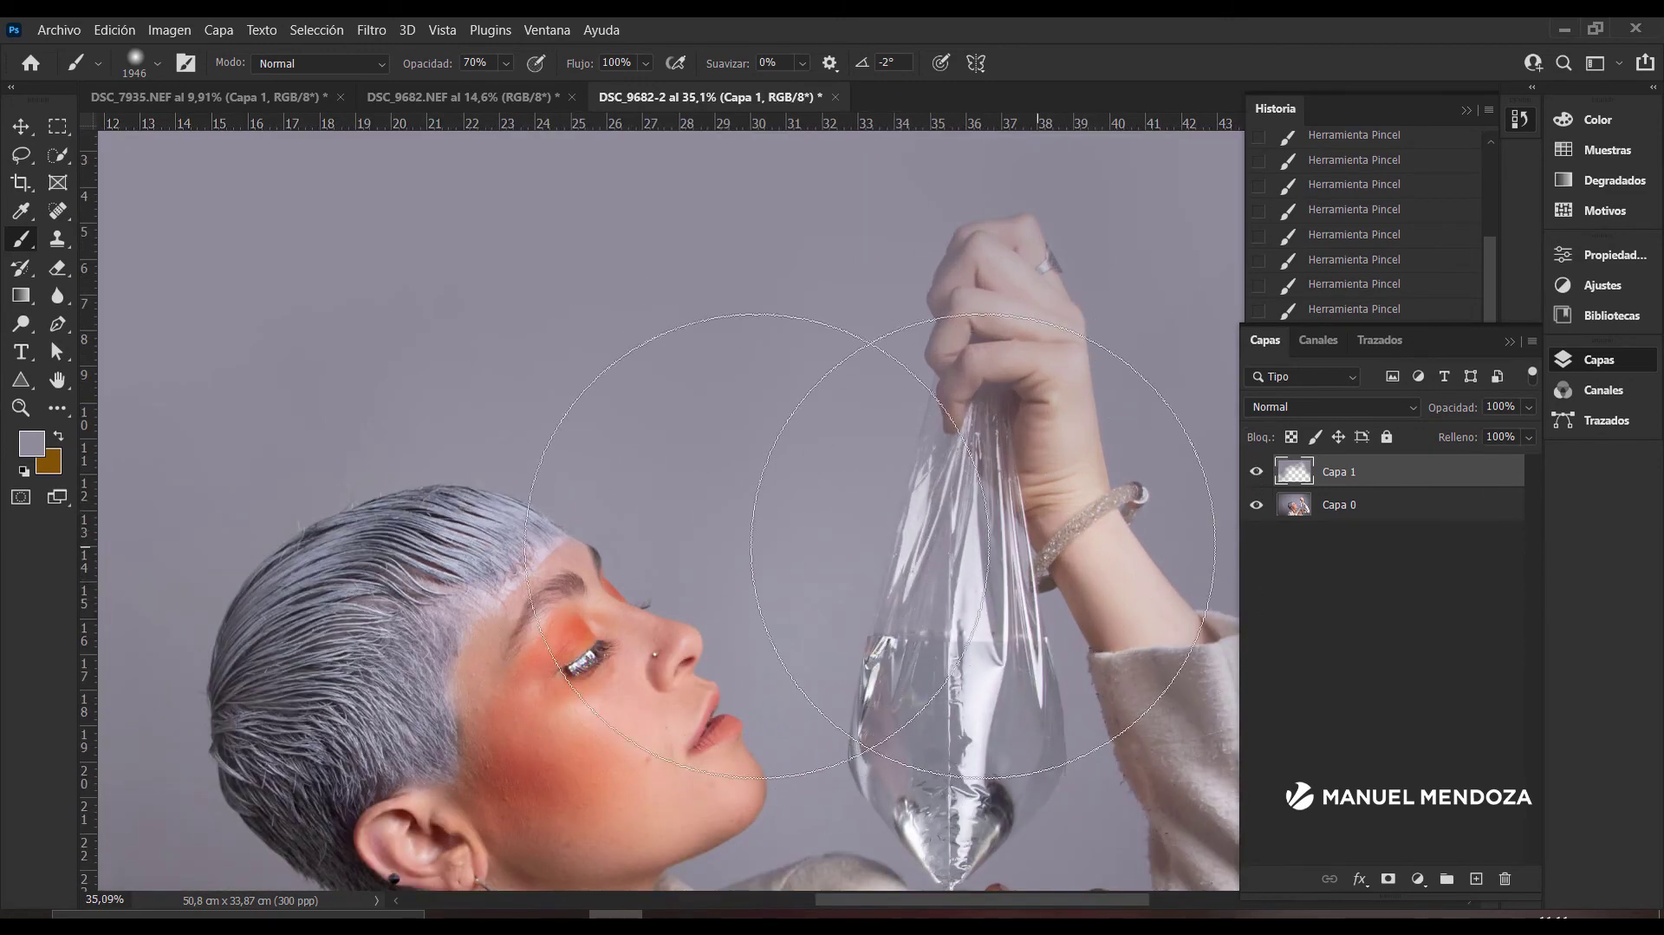
Step: Erase Capa 1's grey from the raised hand, its ring, and the back of the hair
{"action": "left_click", "coordinate": [57, 271]}
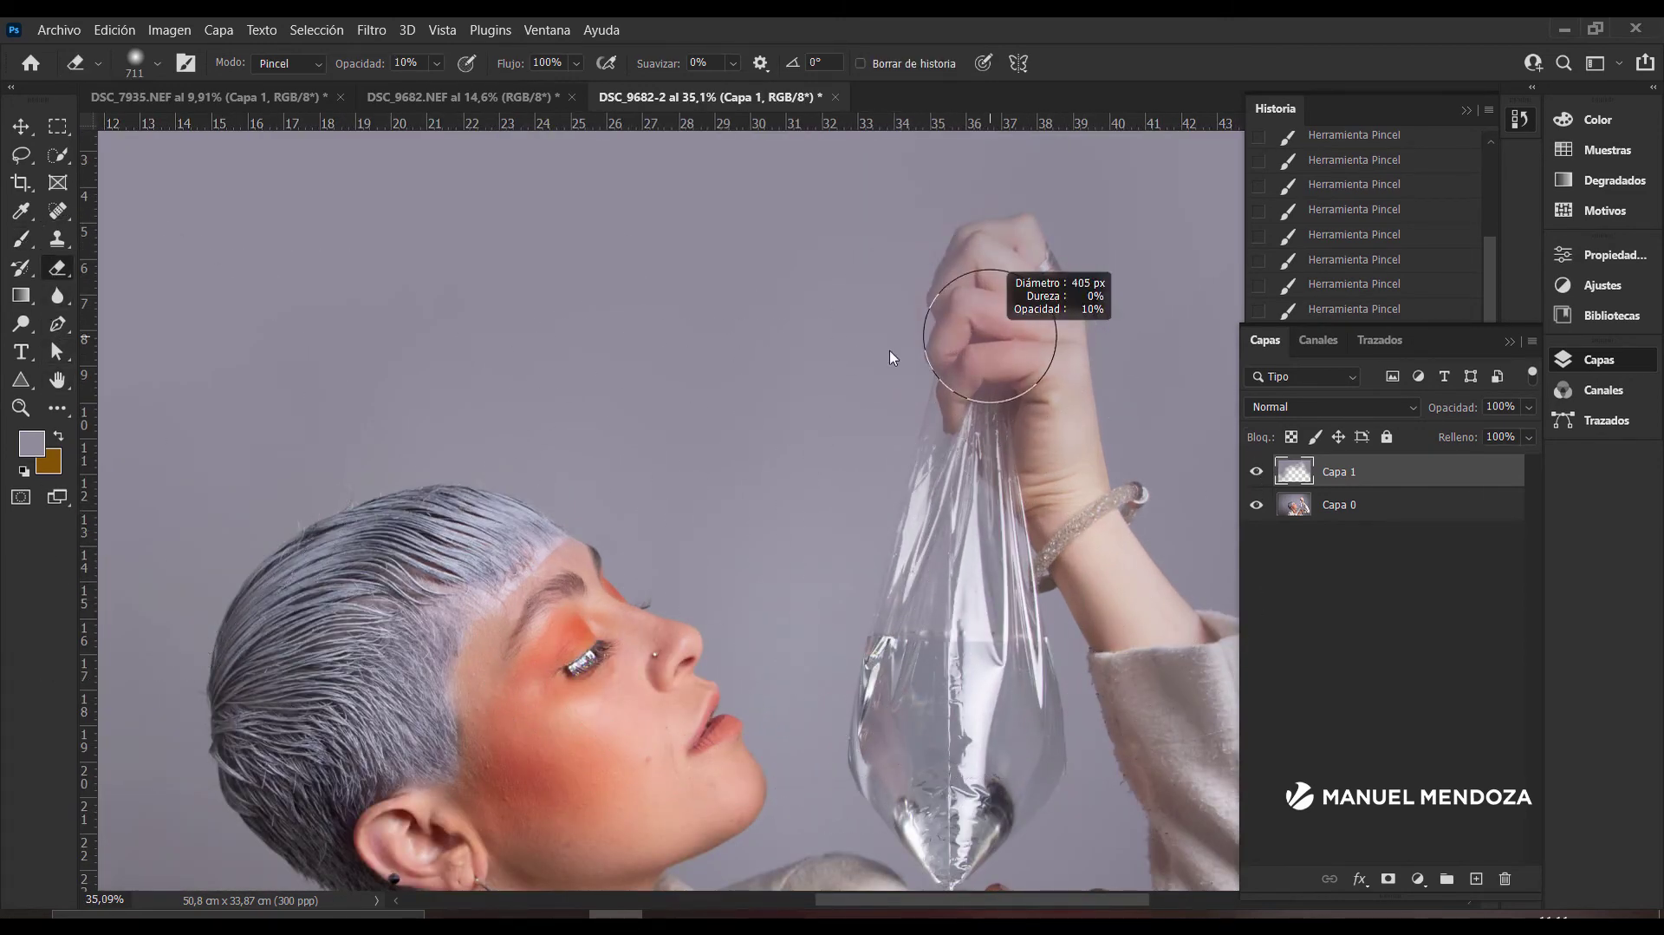
{"action": "left_click_drag", "start_coordinate": [1023, 342], "coordinate": [1031, 344]}
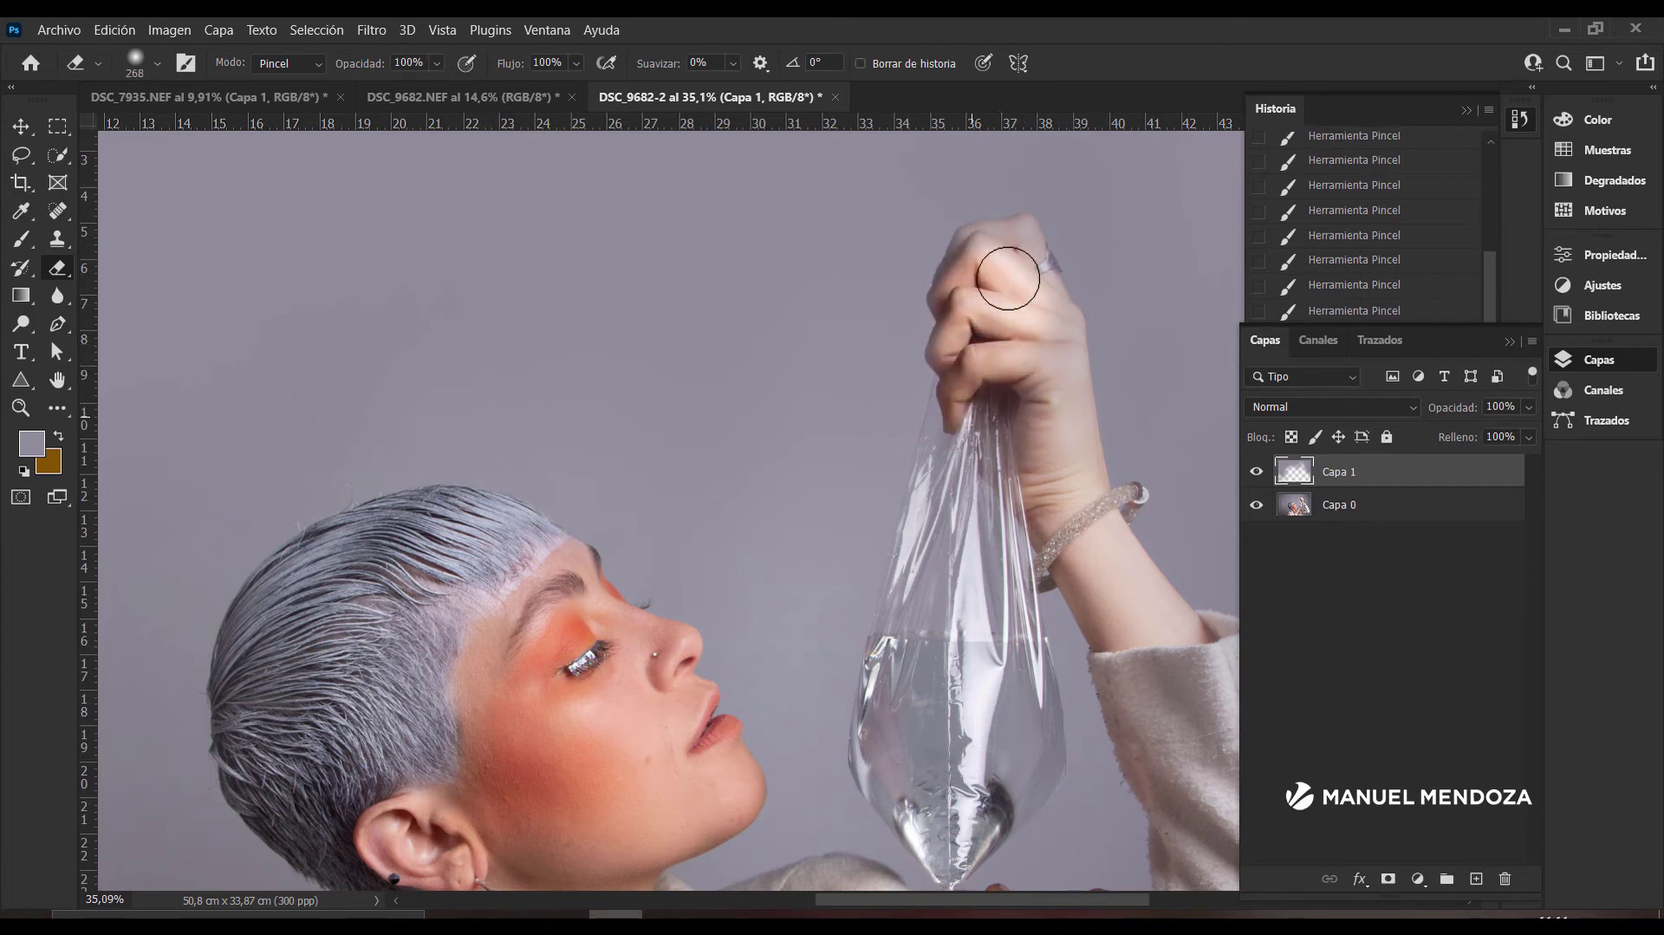
{"action": "mouse_move", "coordinate": [1020, 279]}
{"action": "left_mouse_down"}
{"action": "mouse_move", "coordinate": [1010, 252]}
{"action": "mouse_move", "coordinate": [1070, 465]}
{"action": "mouse_move", "coordinate": [986, 308]}
{"action": "mouse_move", "coordinate": [998, 246]}
{"action": "left_mouse_up"}
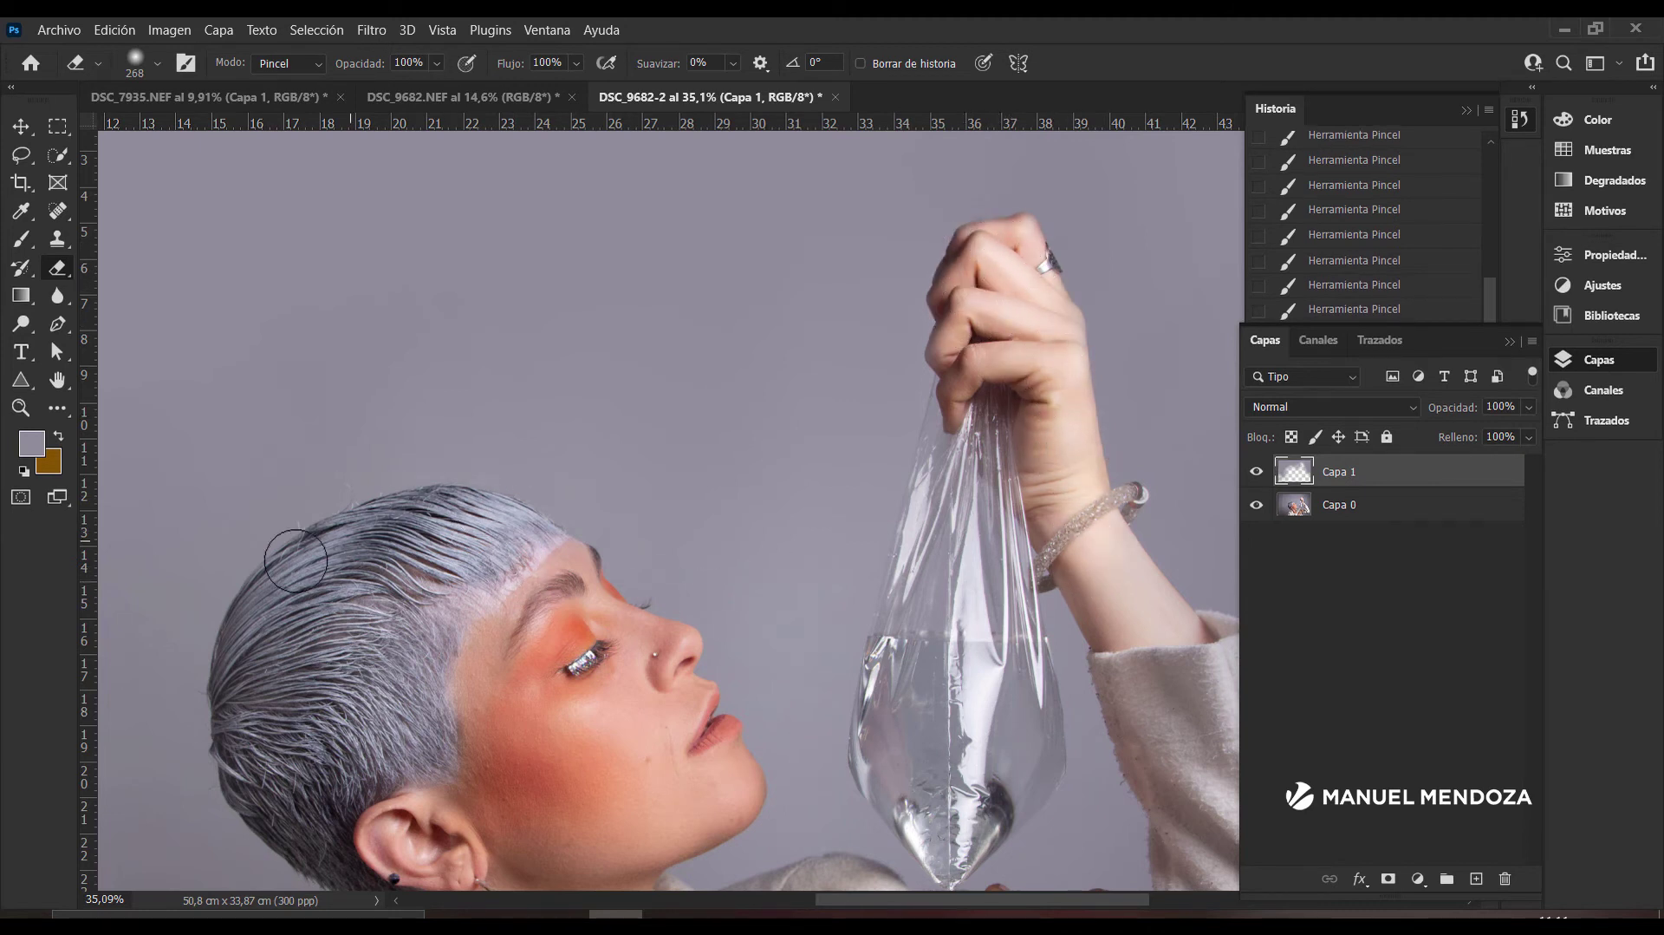
{"action": "mouse_move", "coordinate": [296, 560]}
{"action": "left_mouse_down"}
{"action": "mouse_move", "coordinate": [247, 737]}
{"action": "mouse_move", "coordinate": [277, 772]}
{"action": "left_mouse_up"}
{"action": "left_click_drag", "start_coordinate": [333, 721], "coordinate": [411, 461]}
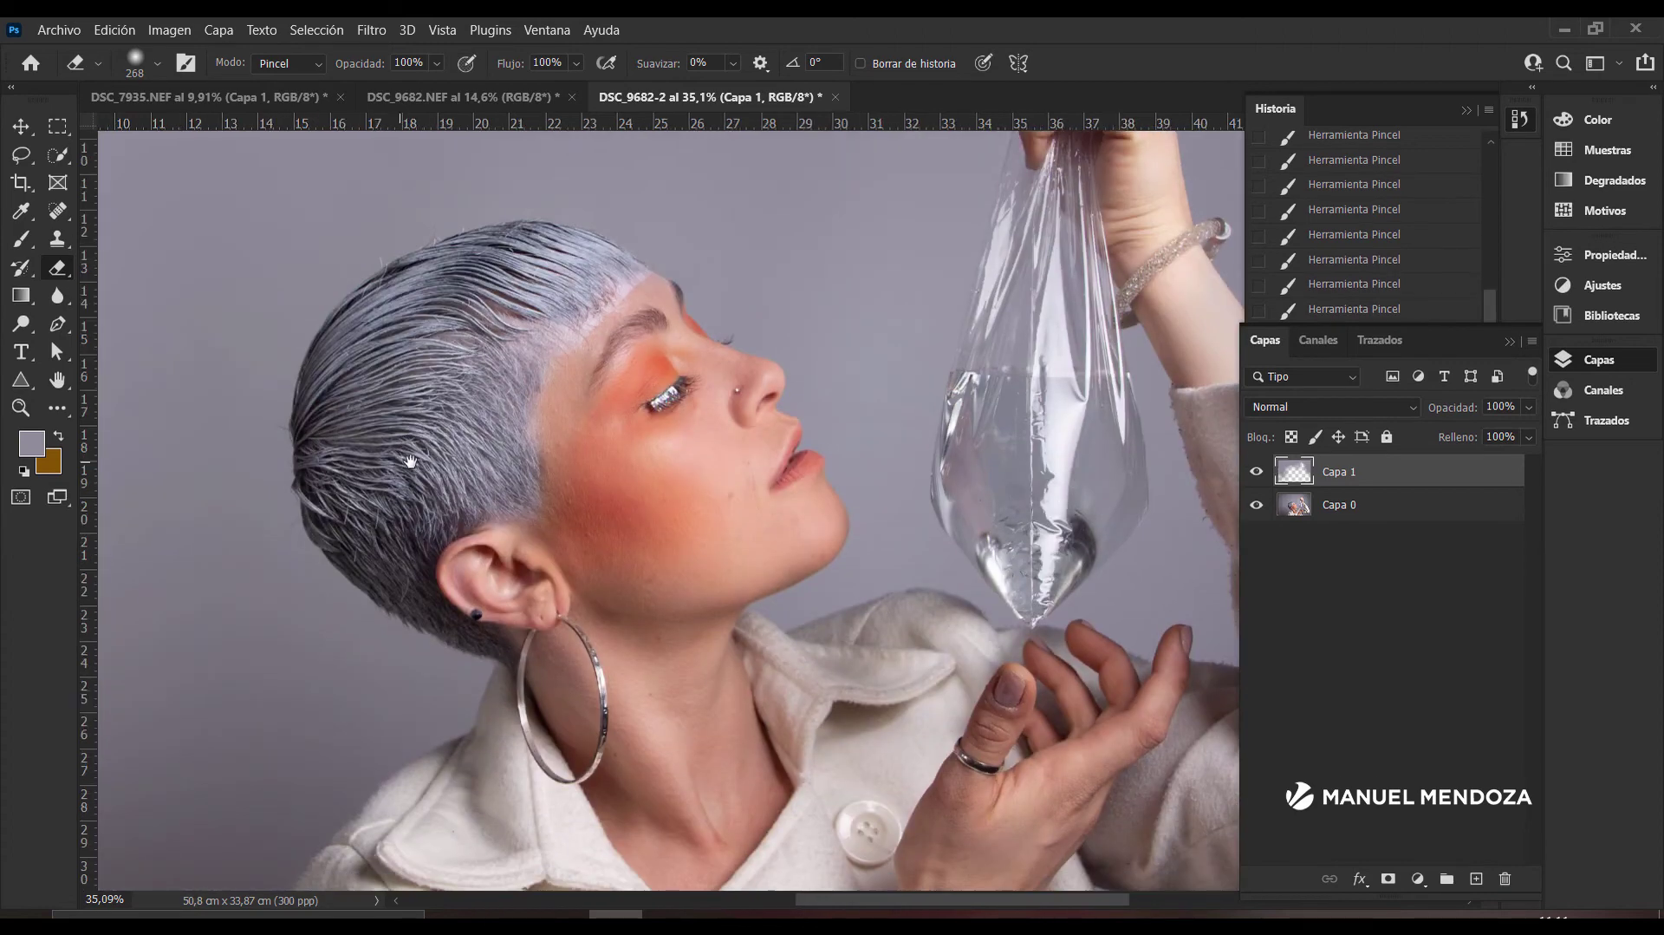
{"action": "left_click", "coordinate": [1257, 471]}
{"action": "left_click", "coordinate": [1257, 471]}
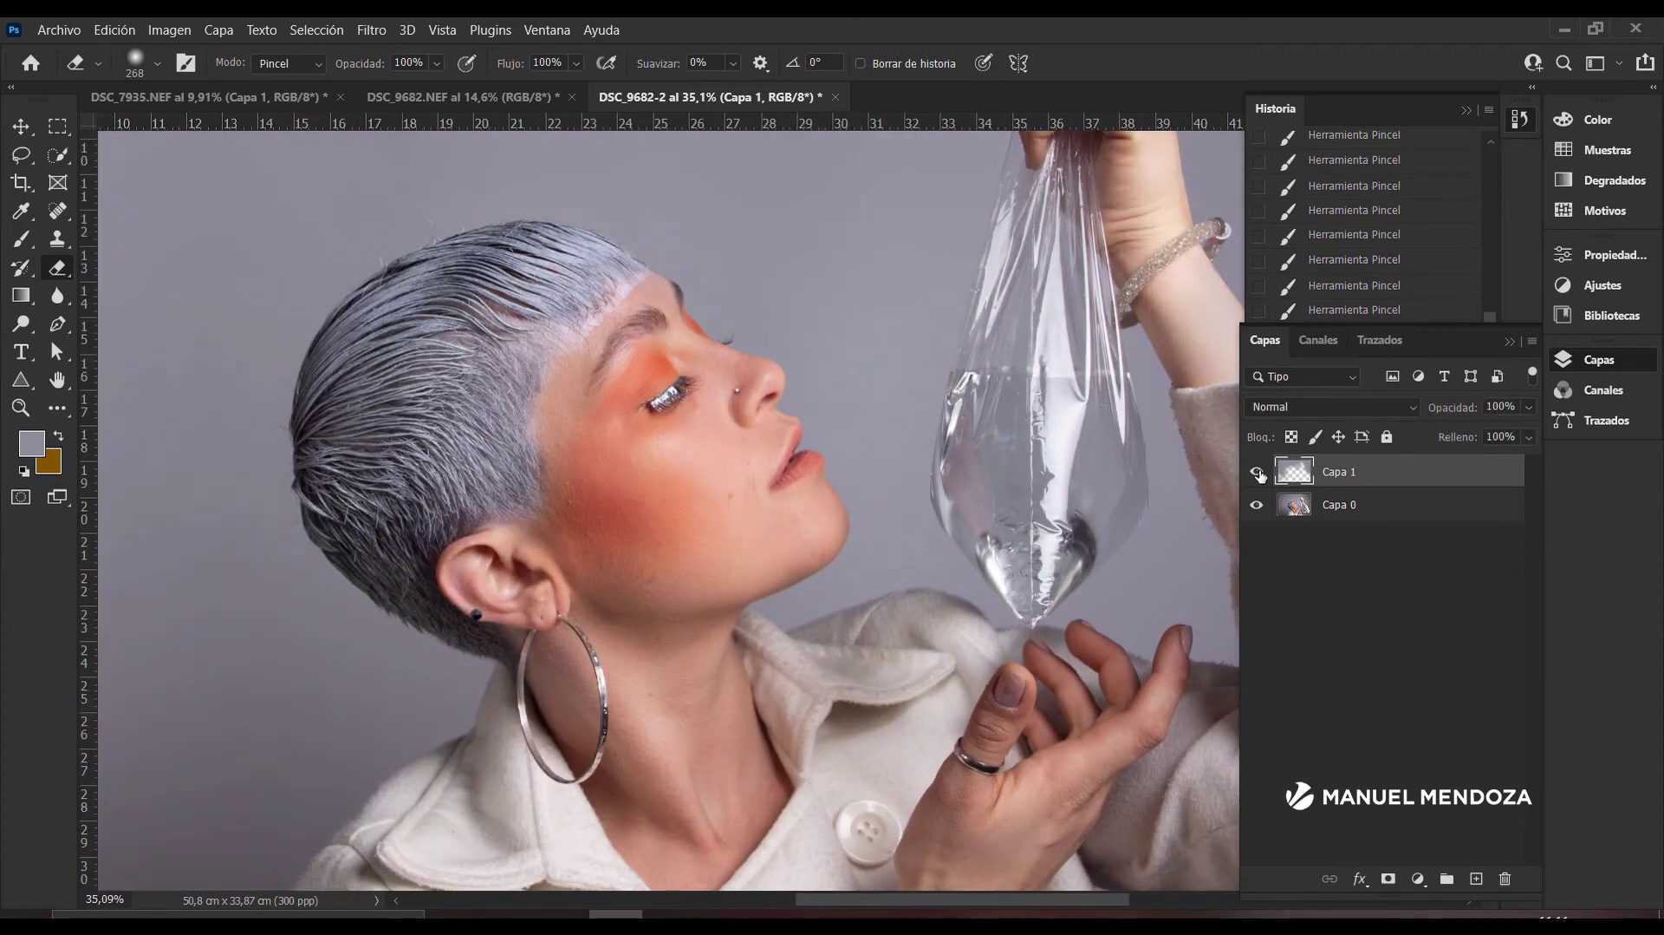
{"action": "scroll", "coordinate": [1106, 487], "scroll_direction": "down", "scroll_amount": 3}
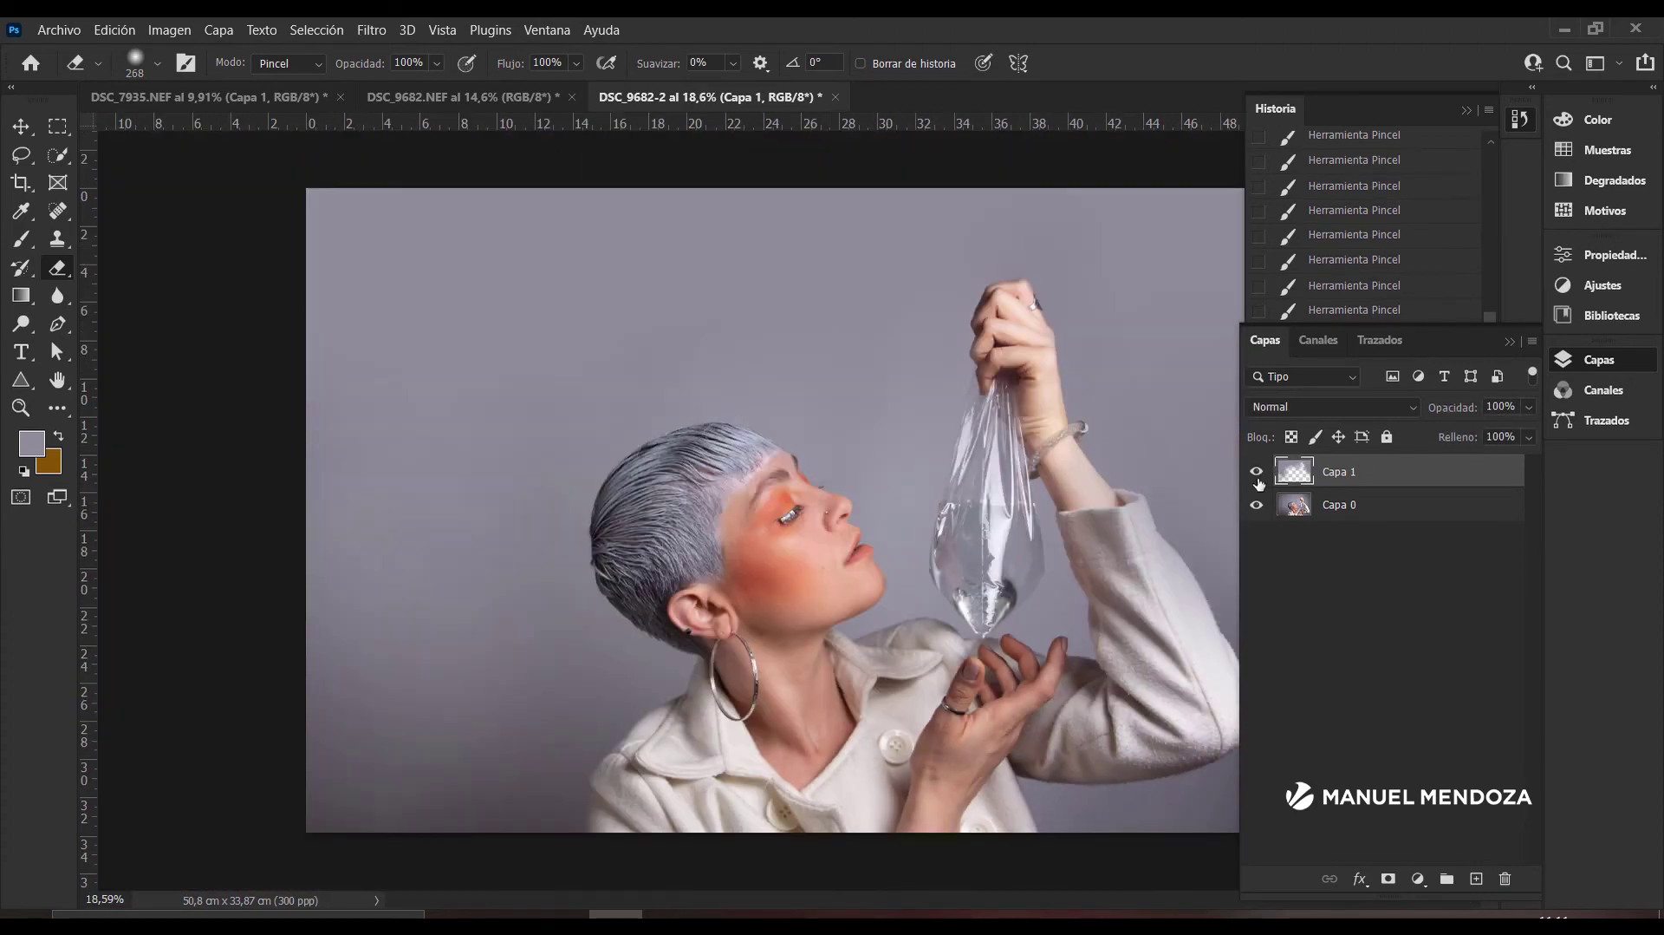
{"action": "left_click", "coordinate": [1257, 474]}
{"action": "left_click", "coordinate": [1257, 473]}
{"action": "left_click", "coordinate": [1257, 472]}
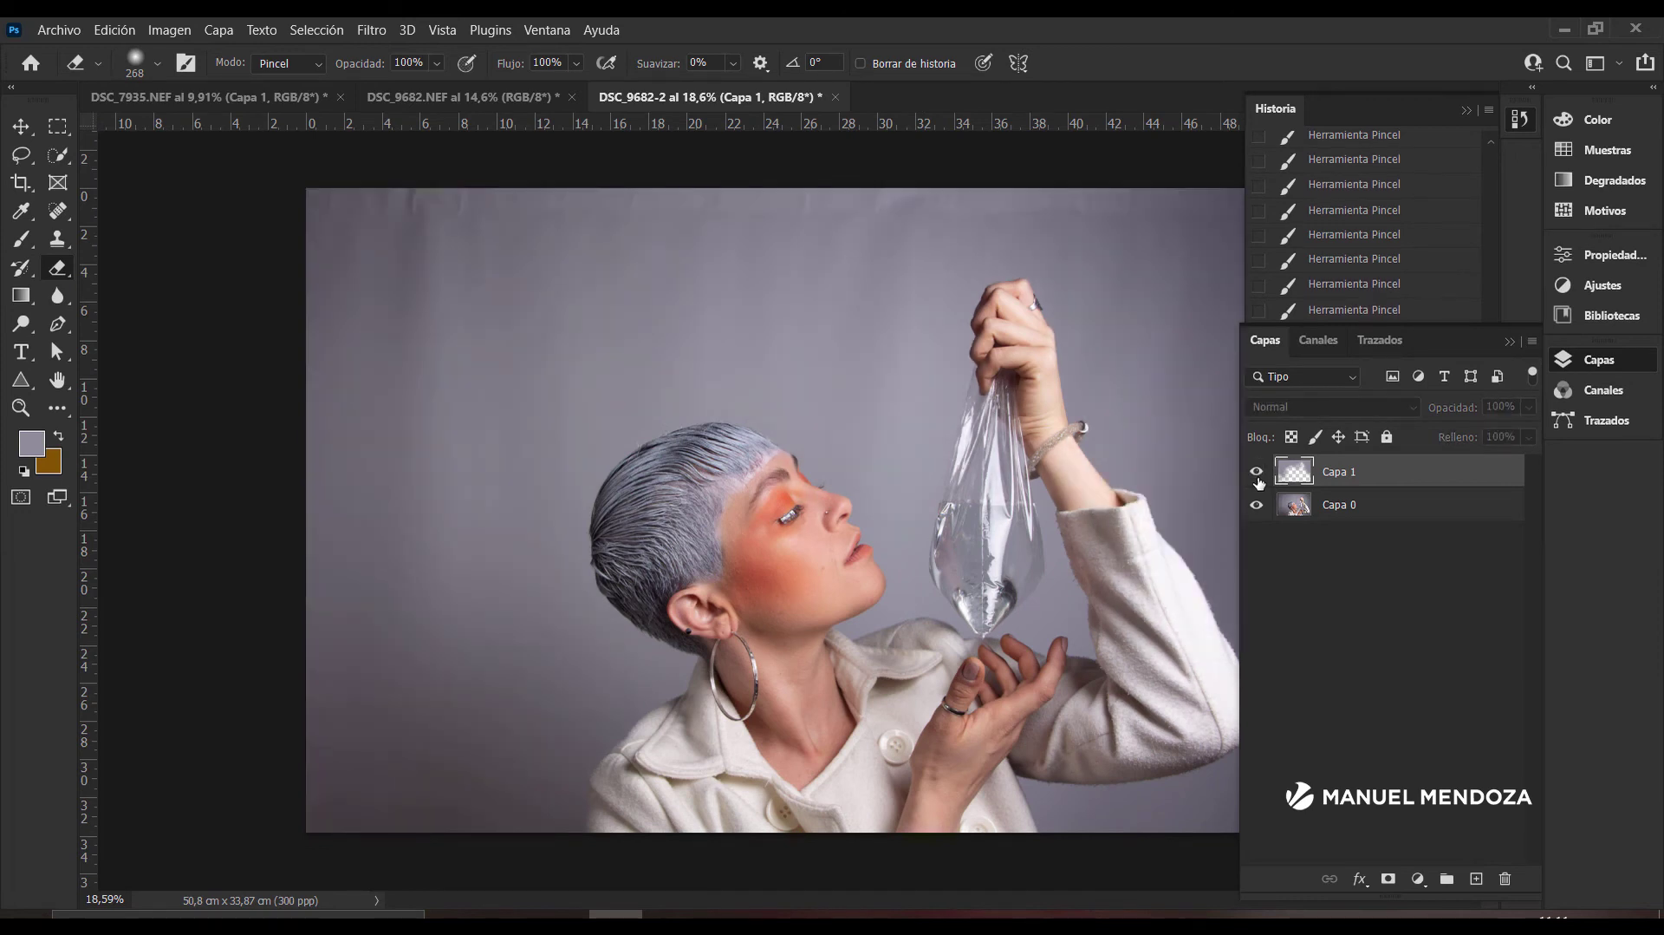
{"action": "left_click", "coordinate": [1257, 471]}
{"action": "left_click", "coordinate": [1257, 472]}
{"action": "left_click", "coordinate": [1257, 472]}
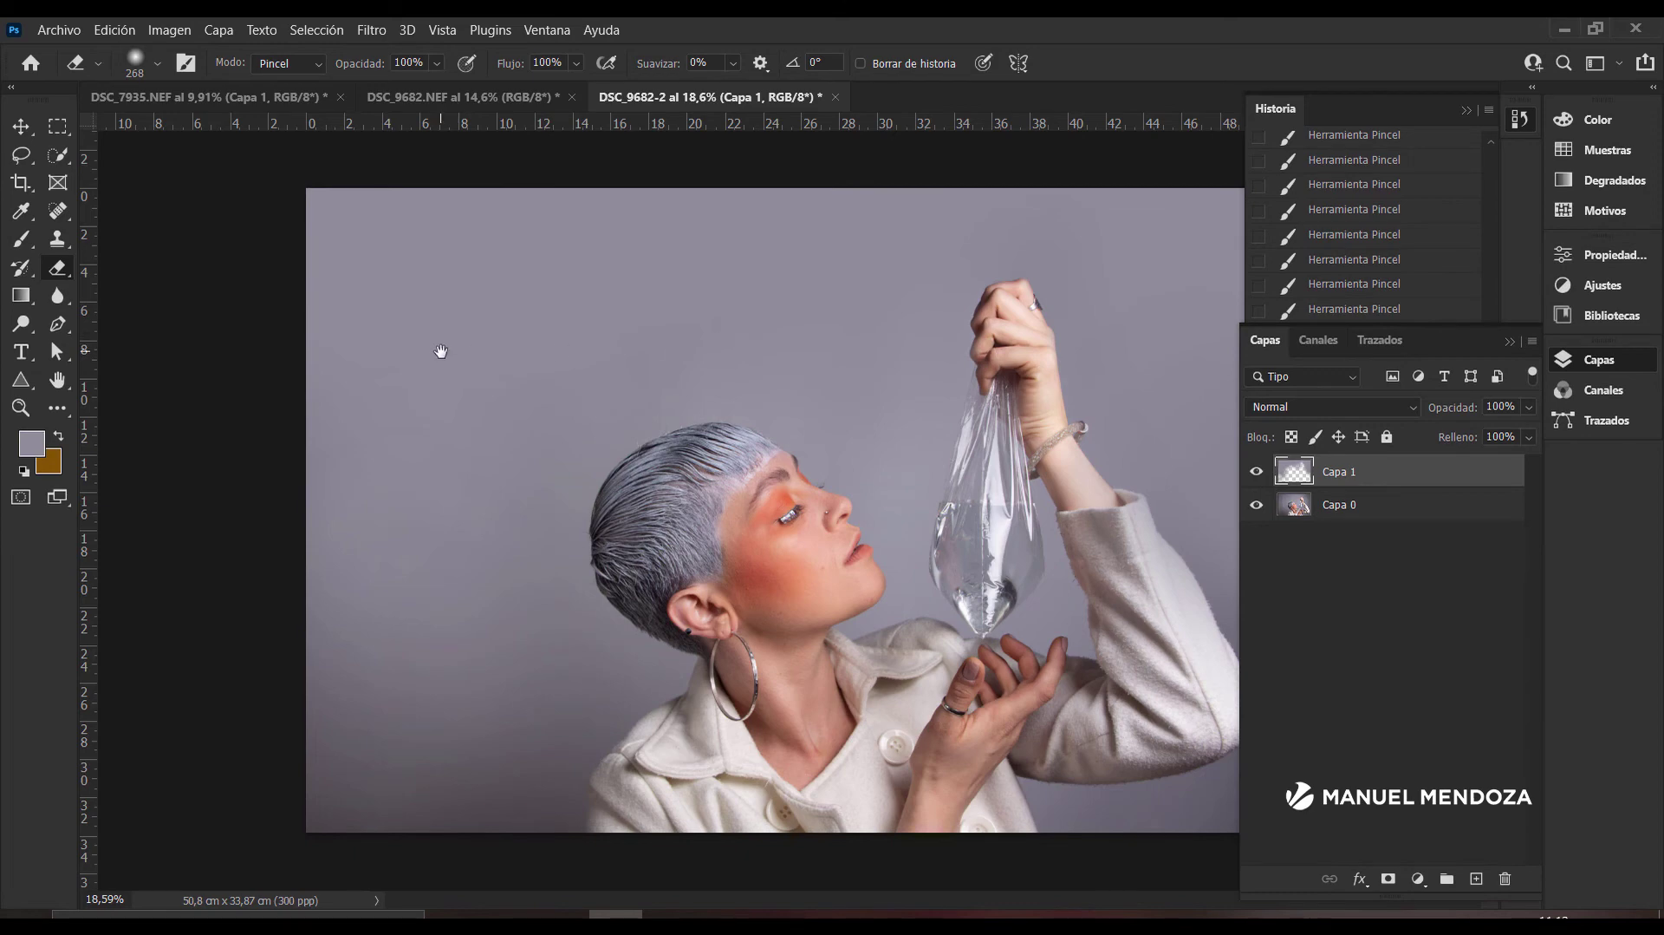
{"action": "scroll", "coordinate": [606, 457], "scroll_direction": "up", "scroll_amount": 3}
{"action": "scroll", "coordinate": [492, 460], "scroll_direction": "down", "scroll_amount": 2}
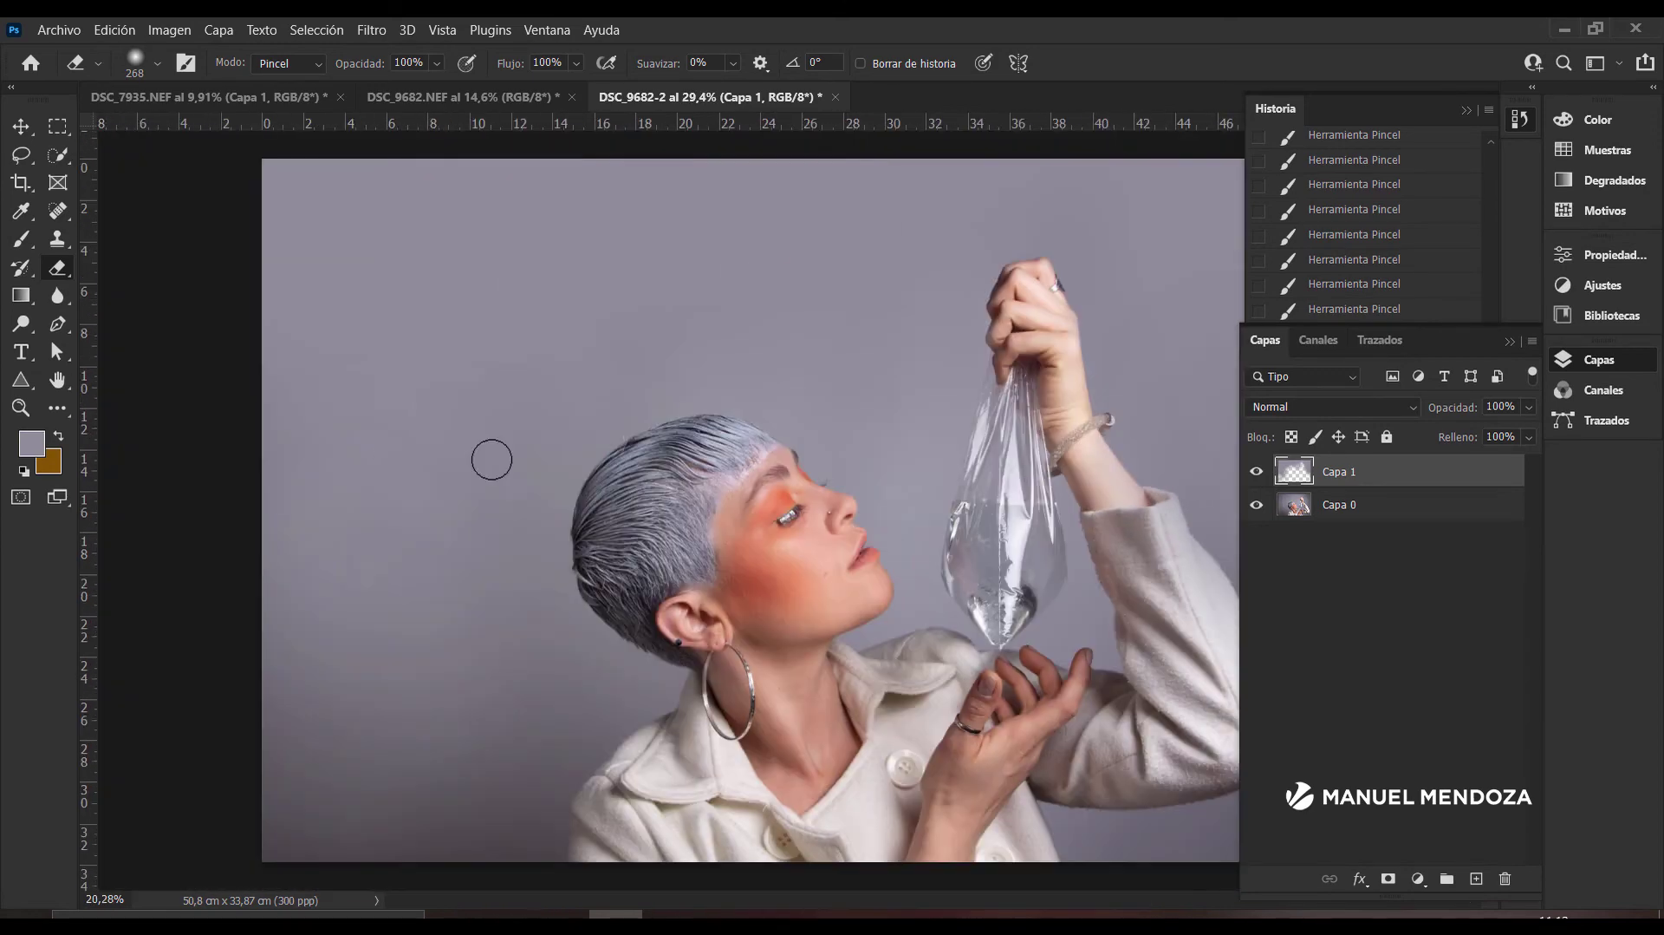
{"action": "left_click", "coordinate": [1256, 474]}
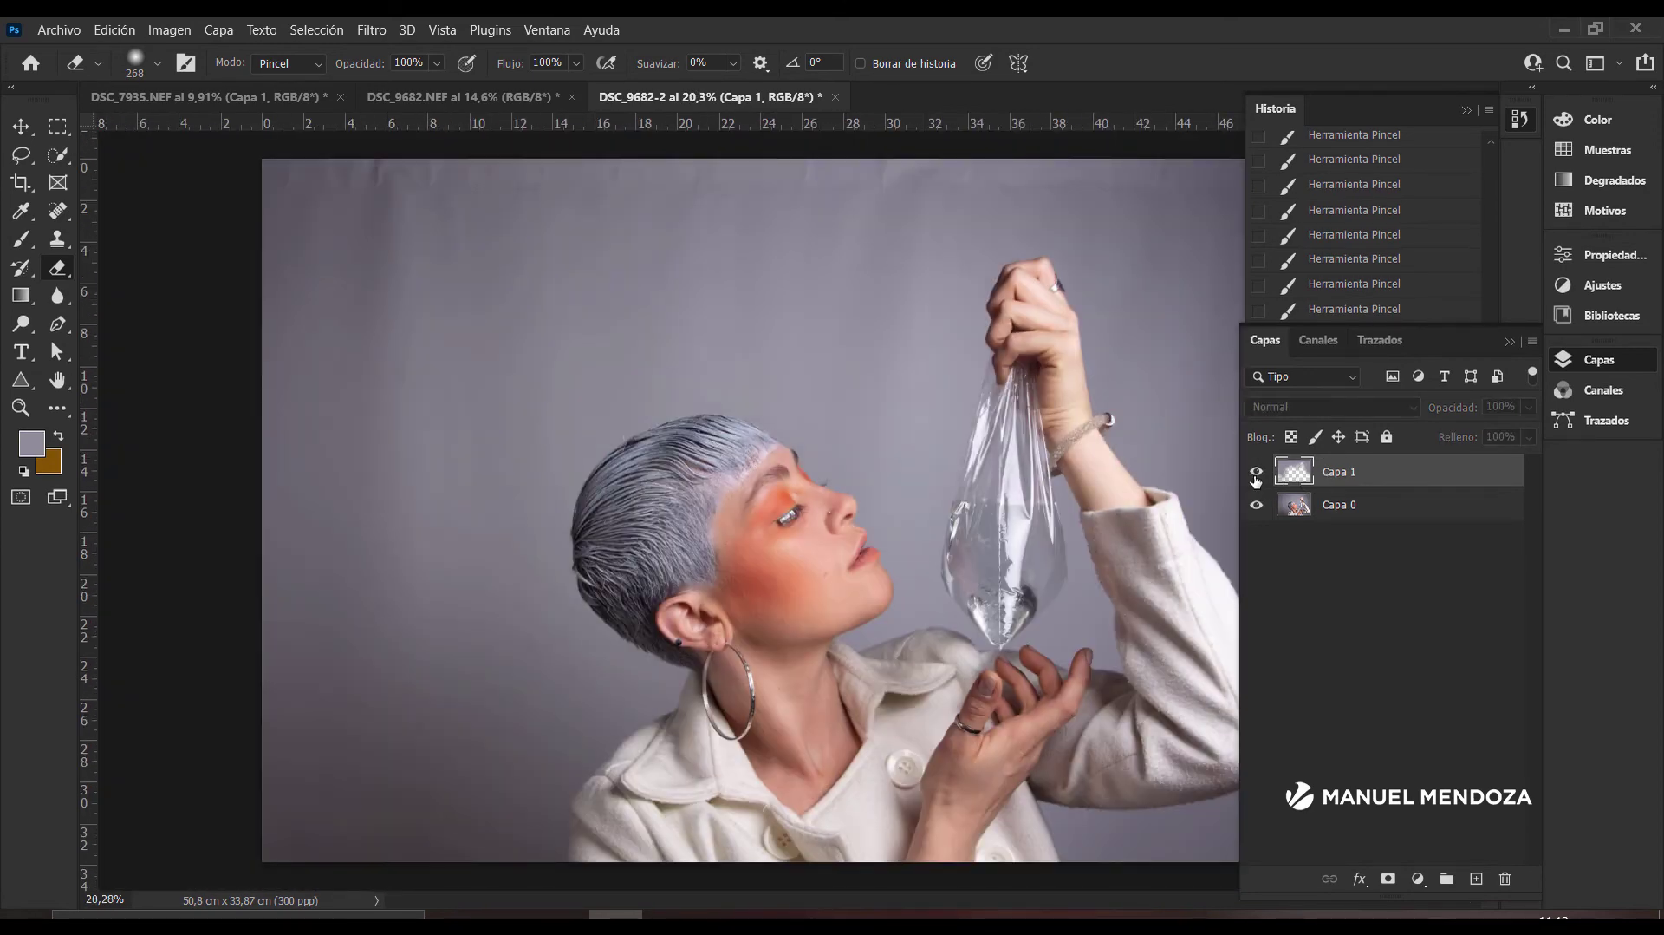
{"action": "left_click", "coordinate": [1256, 474]}
Step: Erase grey off the raised arm's white sleeve and forearm in two passes, then zoom out
{"action": "scroll", "coordinate": [477, 464], "scroll_direction": "up", "scroll_amount": 2}
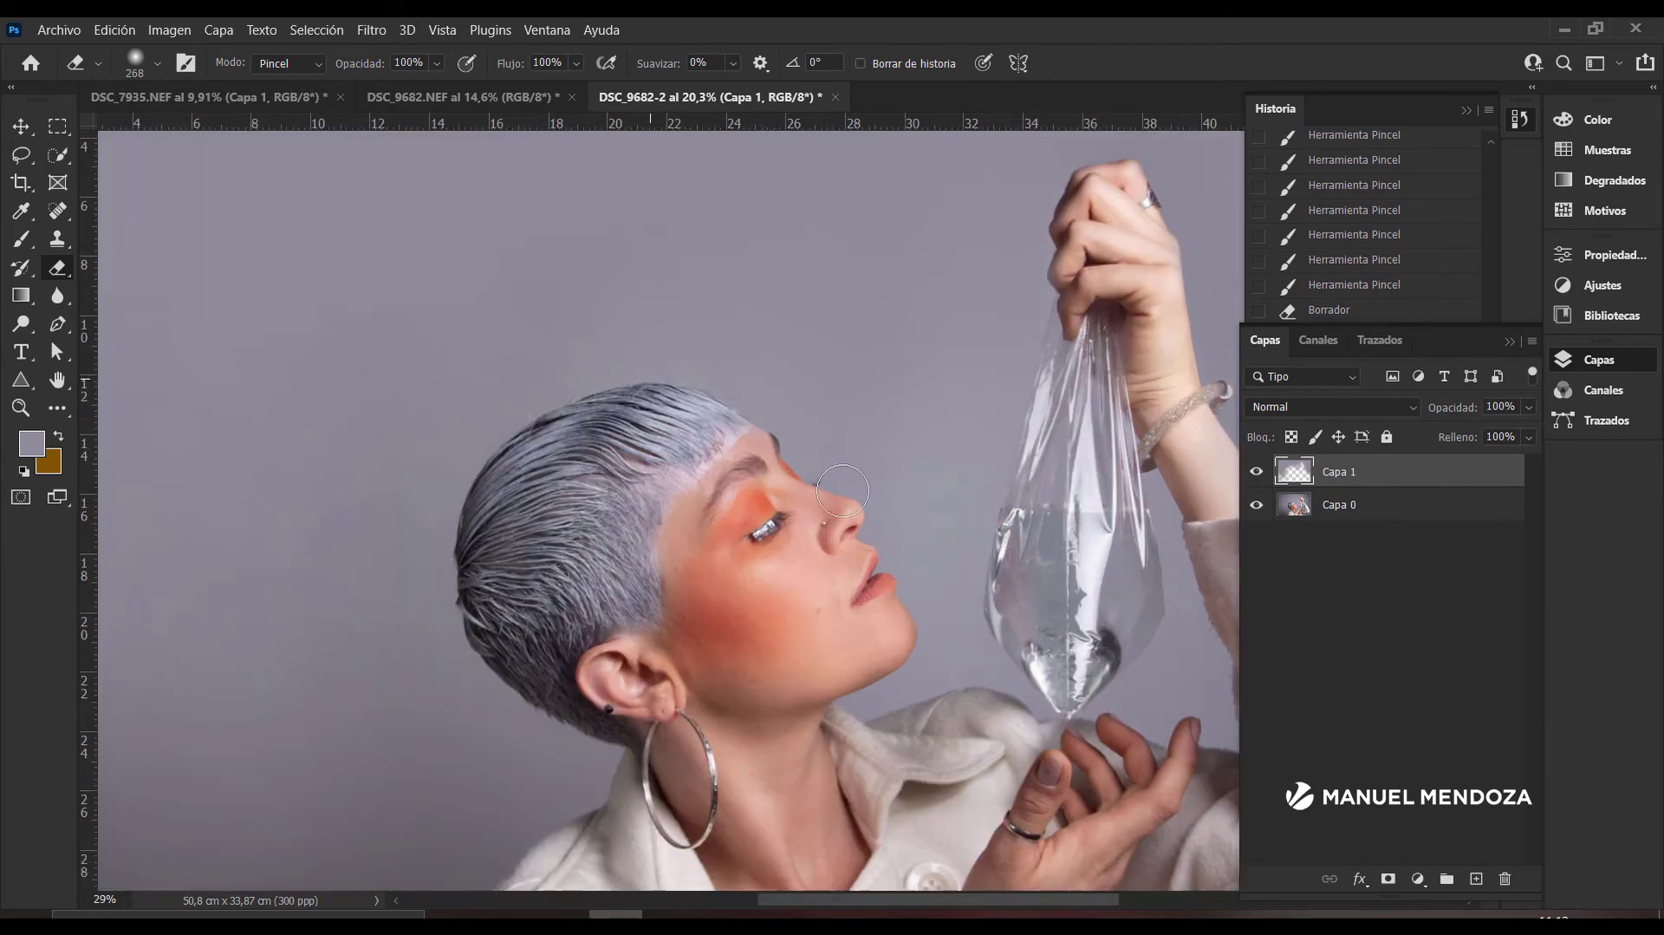
{"action": "scroll", "coordinate": [248, 481], "scroll_direction": "right", "scroll_amount": 5}
{"action": "left_click_drag", "start_coordinate": [645, 570], "coordinate": [577, 451]}
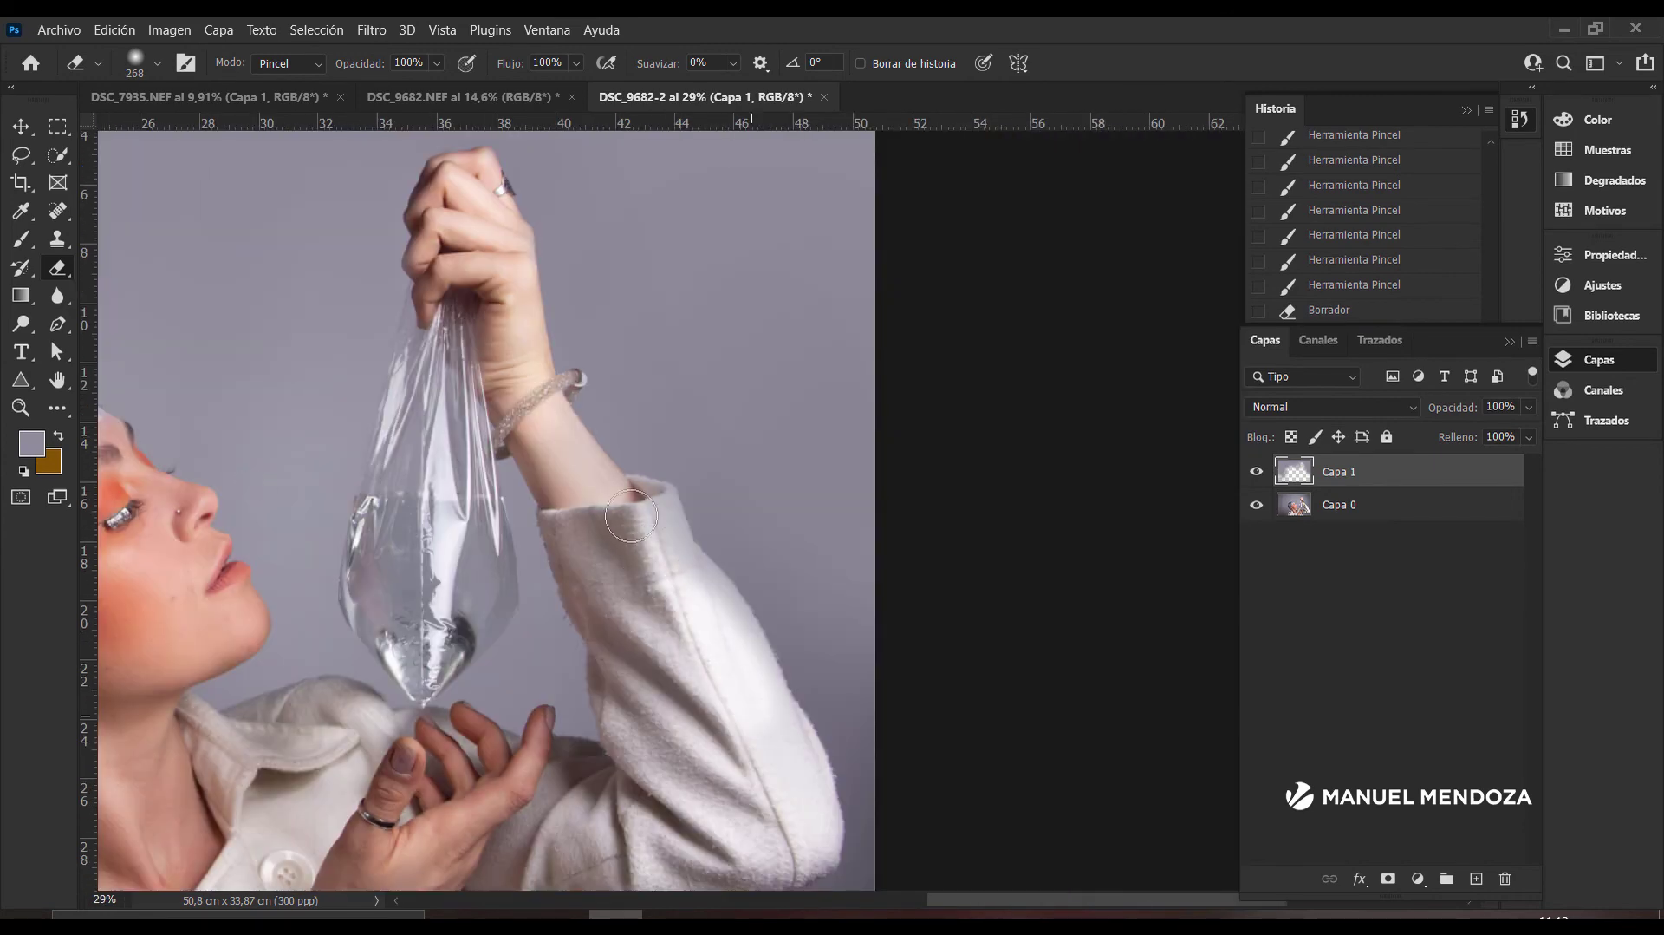
{"action": "mouse_move", "coordinate": [664, 524]}
{"action": "left_mouse_down"}
{"action": "mouse_move", "coordinate": [781, 720]}
{"action": "mouse_move", "coordinate": [819, 832]}
{"action": "left_mouse_up"}
{"action": "scroll", "coordinate": [651, 646], "scroll_direction": "down", "scroll_amount": 2}
{"action": "scroll", "coordinate": [651, 645], "scroll_direction": "down", "scroll_amount": 2}
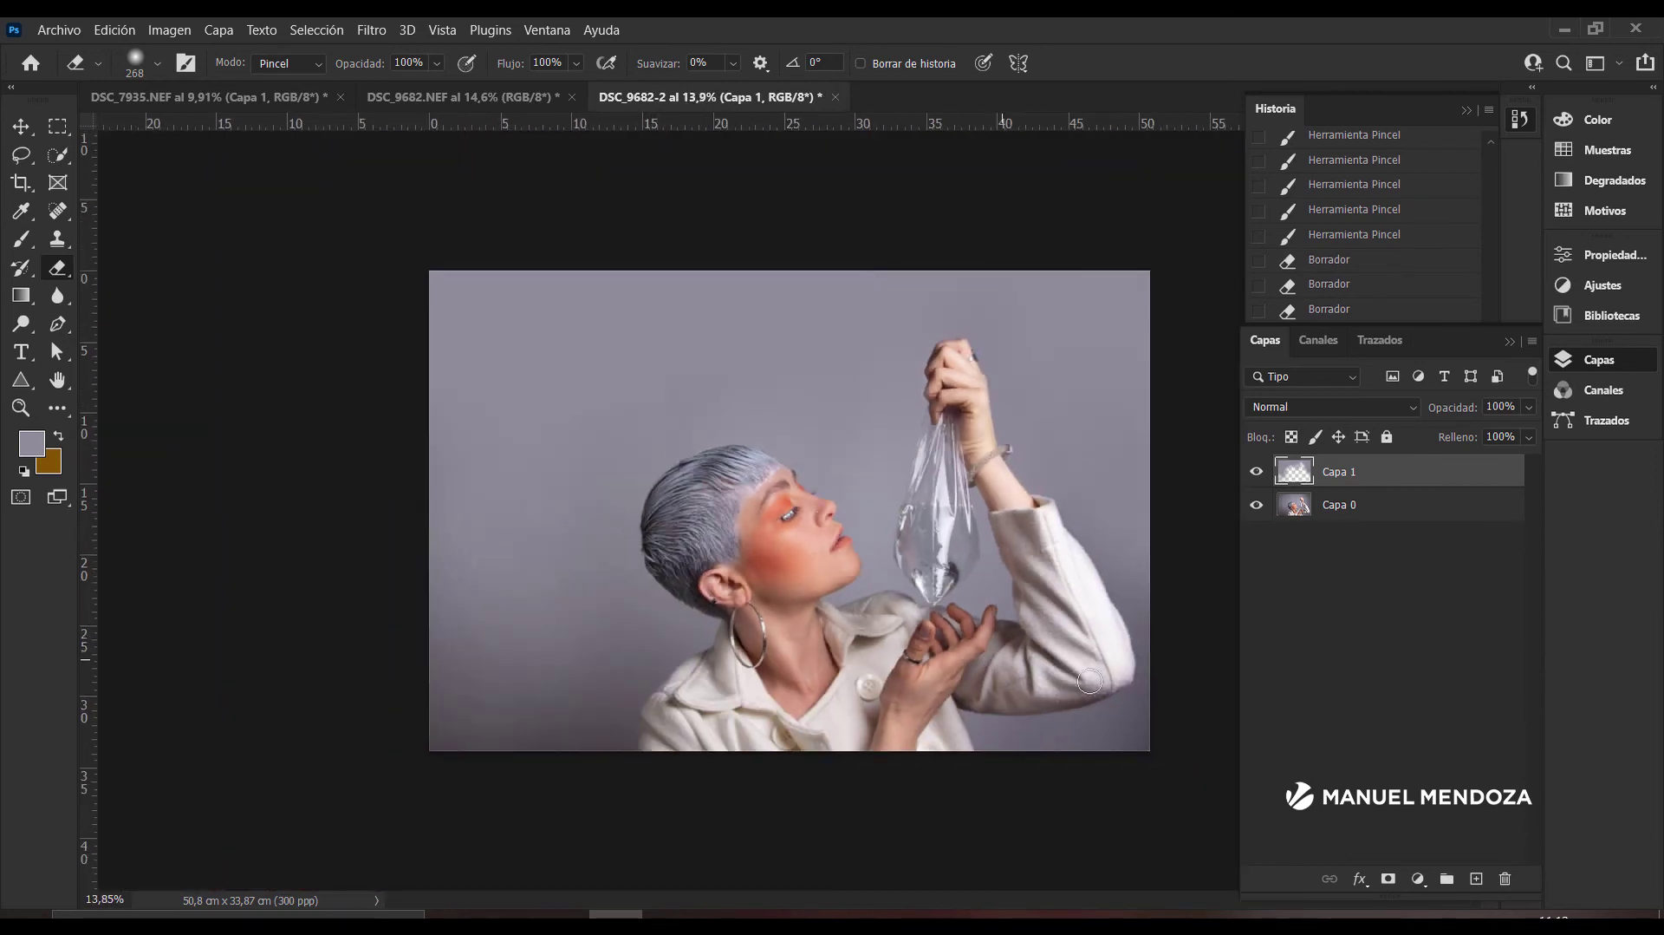
{"action": "left_click", "coordinate": [1255, 475]}
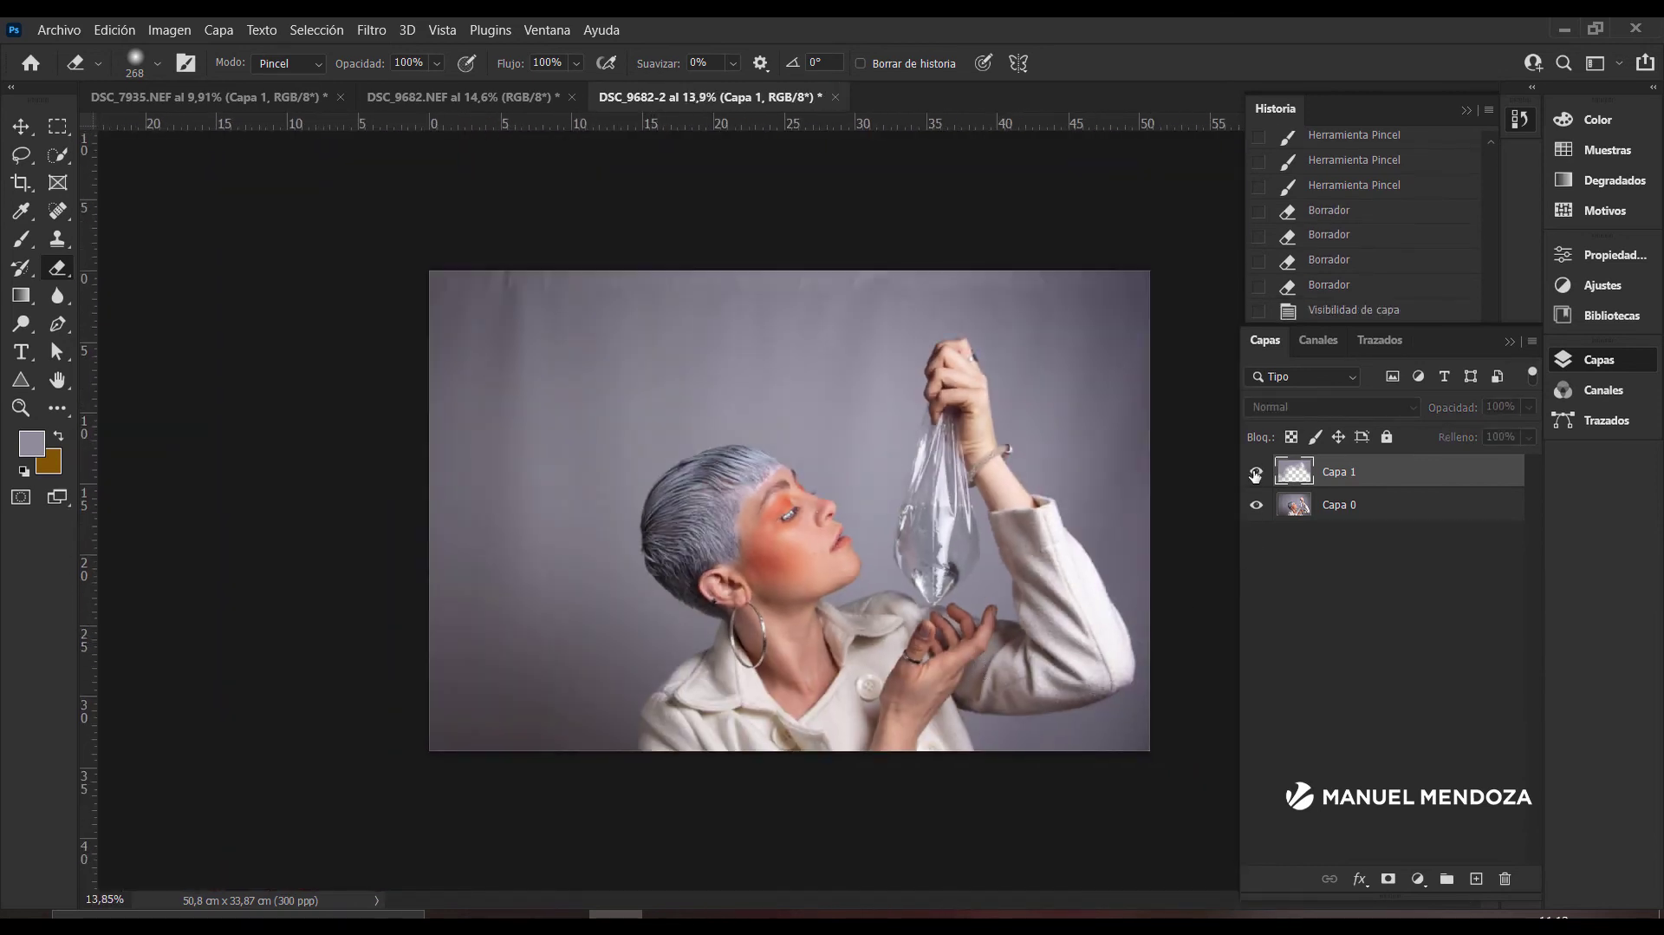
{"action": "left_click", "coordinate": [1255, 474]}
{"action": "left_click", "coordinate": [1255, 474]}
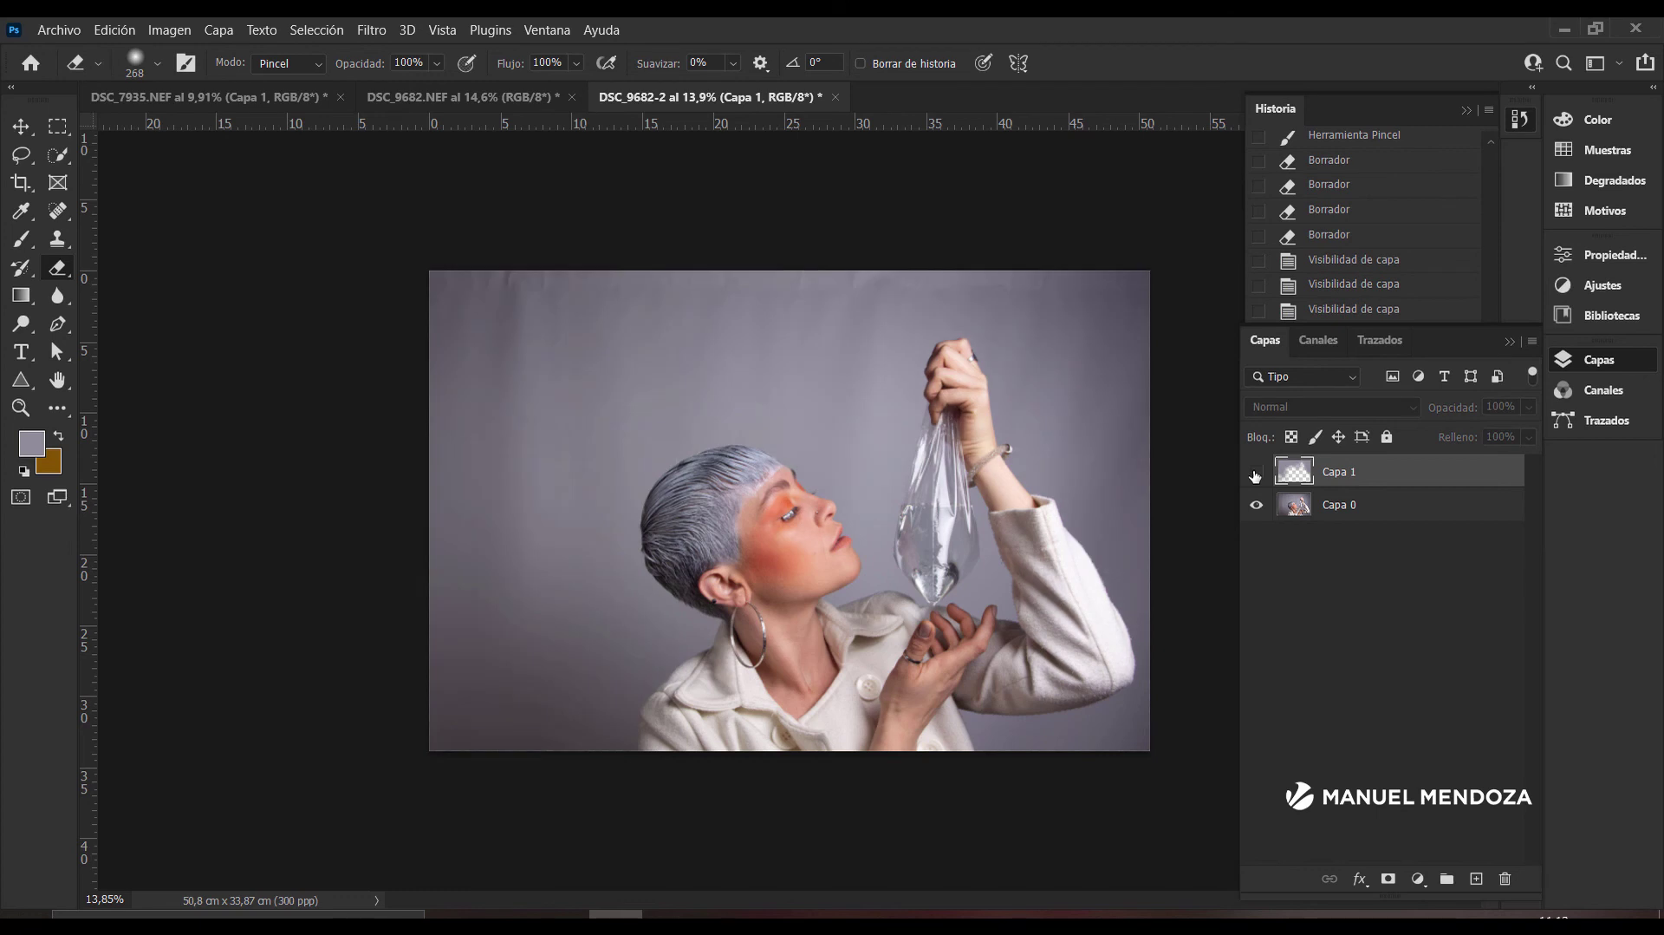
{"action": "left_click", "coordinate": [1256, 474]}
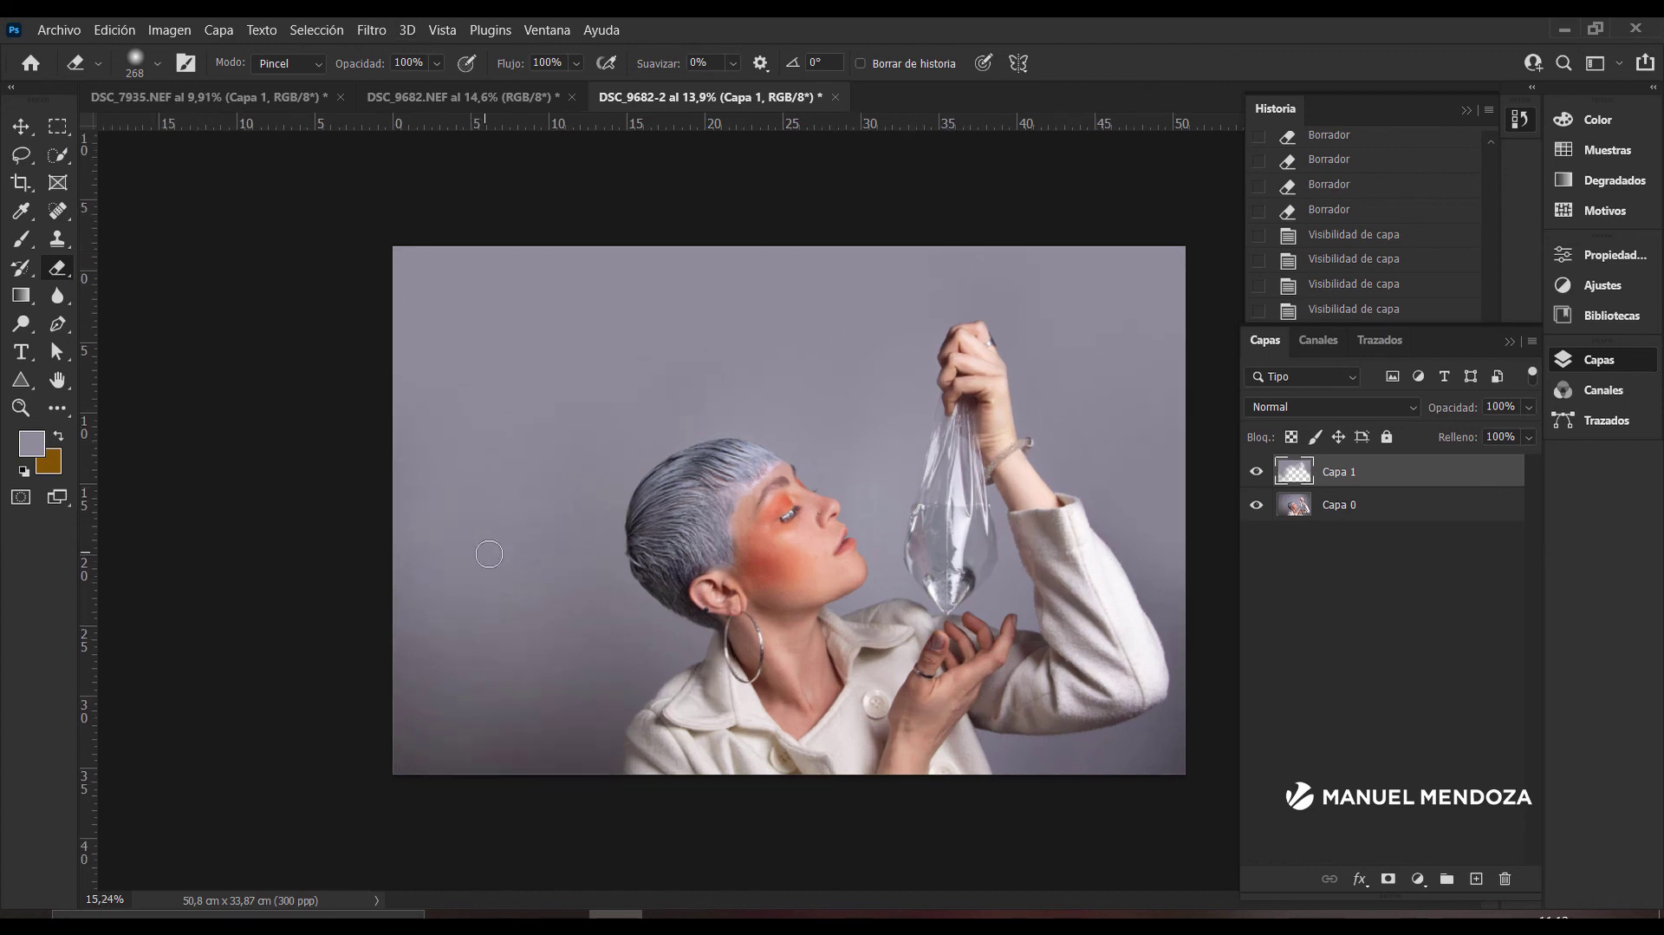
{"action": "scroll", "coordinate": [485, 554], "scroll_direction": "up", "scroll_amount": 5}
{"action": "scroll", "coordinate": [482, 577], "scroll_direction": "down", "scroll_amount": 3}
{"action": "scroll", "coordinate": [482, 576], "scroll_direction": "down", "scroll_amount": 2}
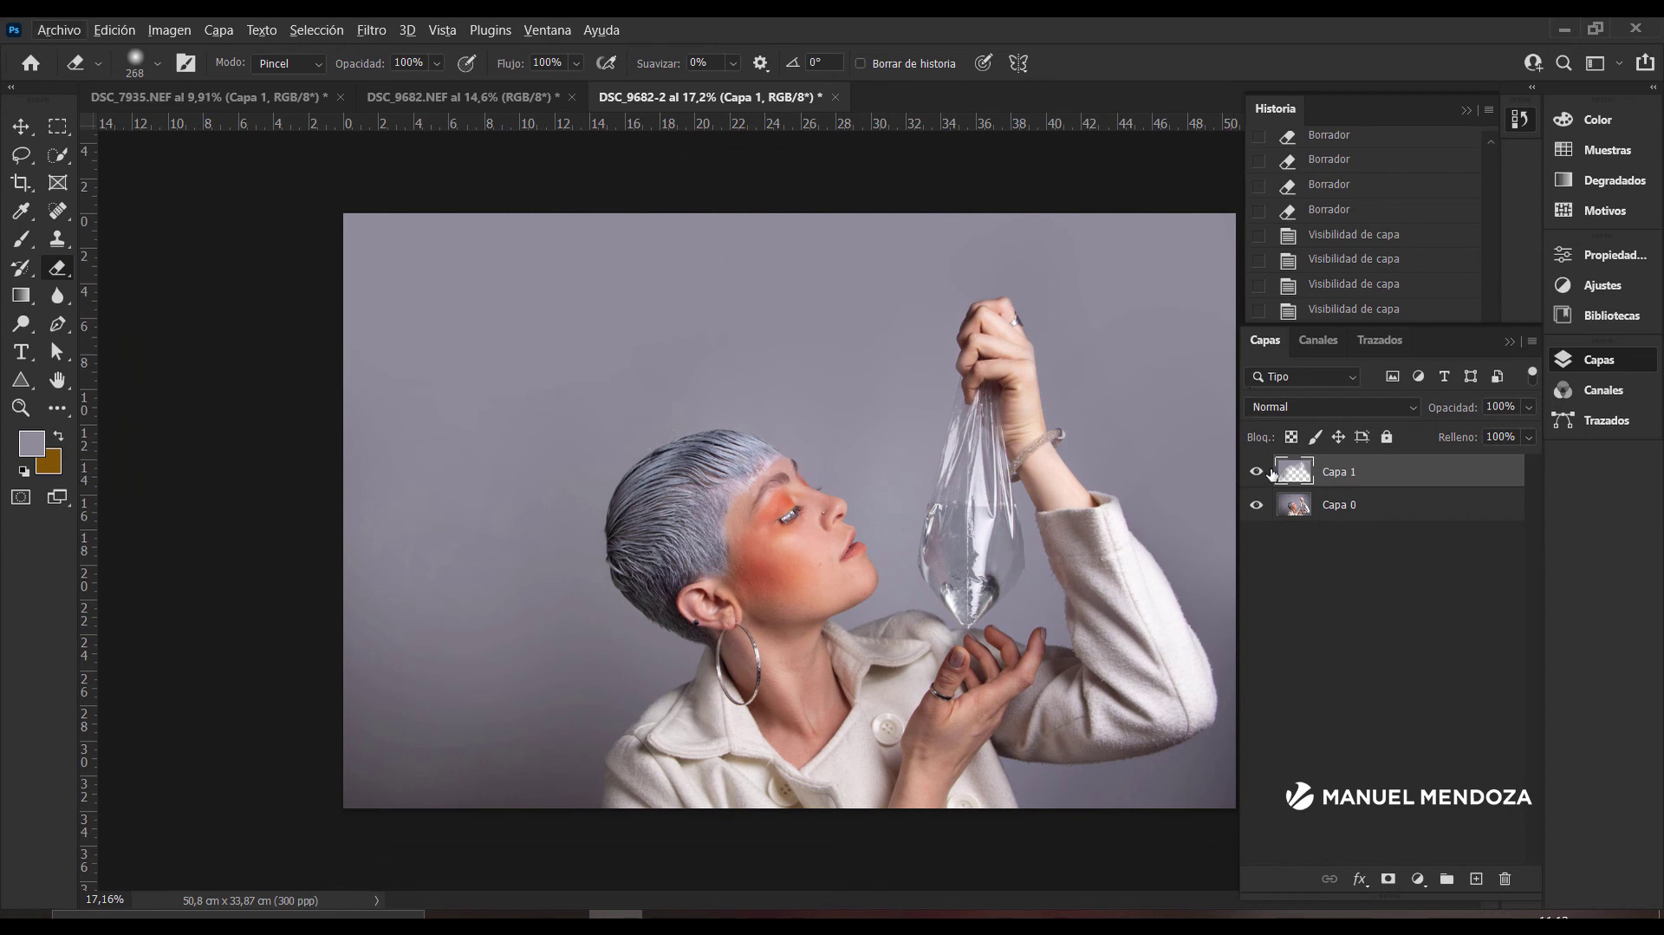
{"action": "left_click", "coordinate": [1257, 472]}
{"action": "left_click", "coordinate": [1257, 473]}
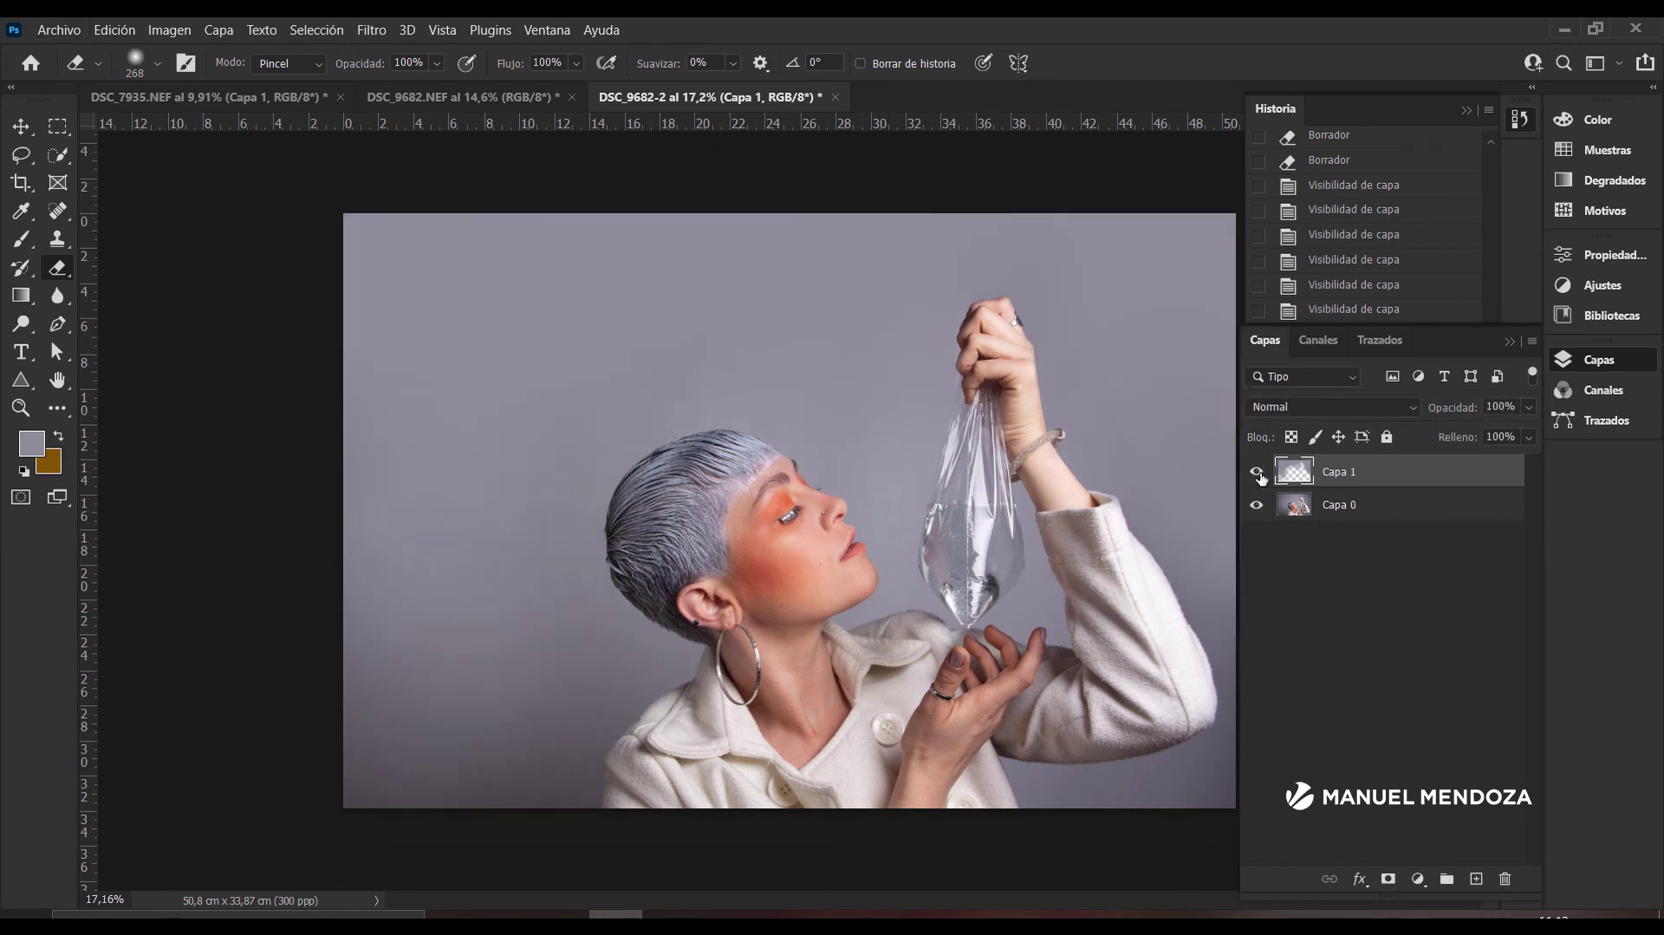